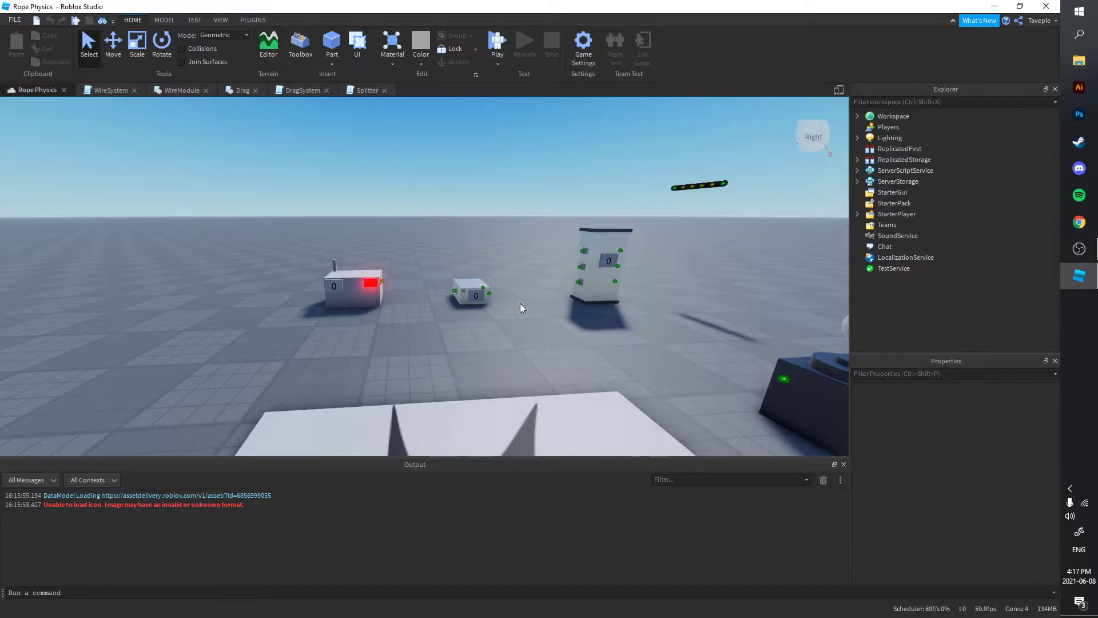
Launch Play mode for the Rope Physics place with F5
key("F5")
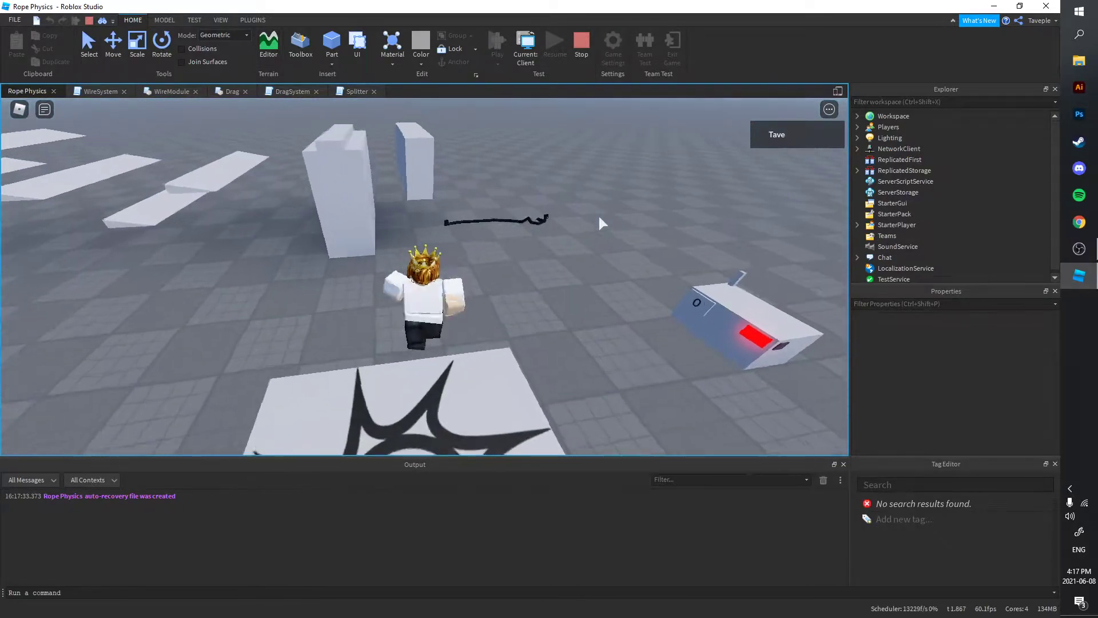
scroll(599, 213, "up", 5)
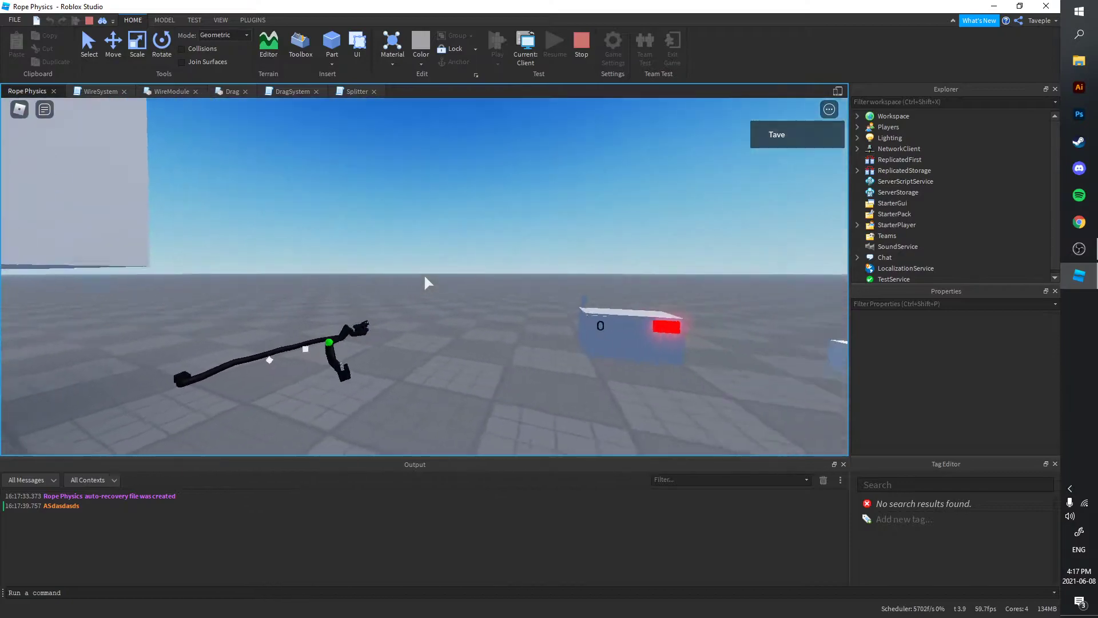
Carry the black wire from the white platform and plug it into a box socket
left_click_drag(425, 284, 427, 283)
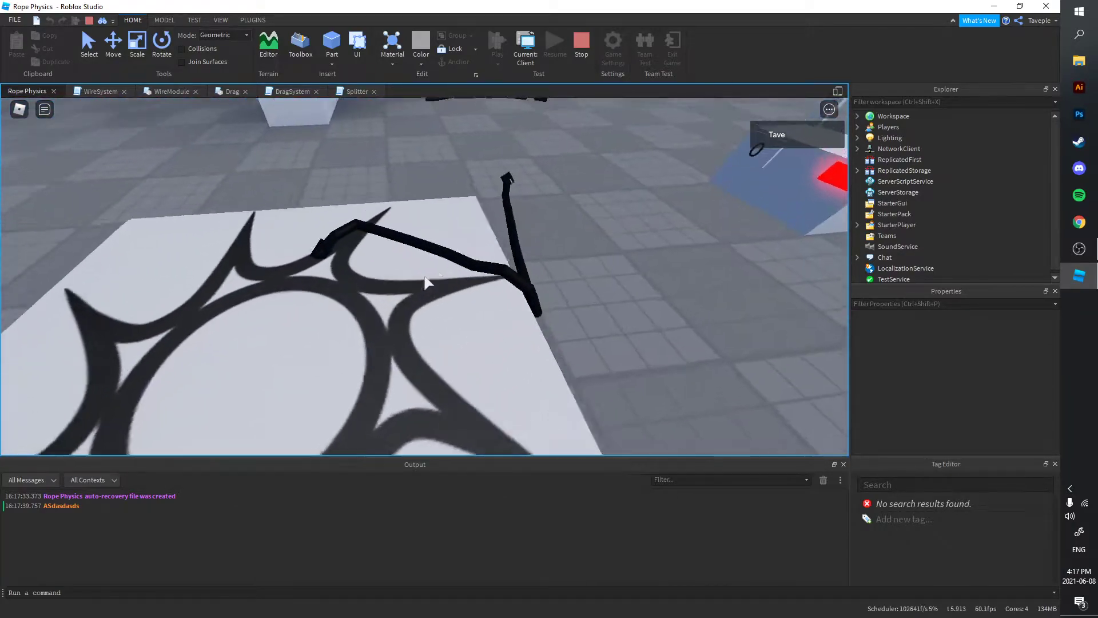
key("s")
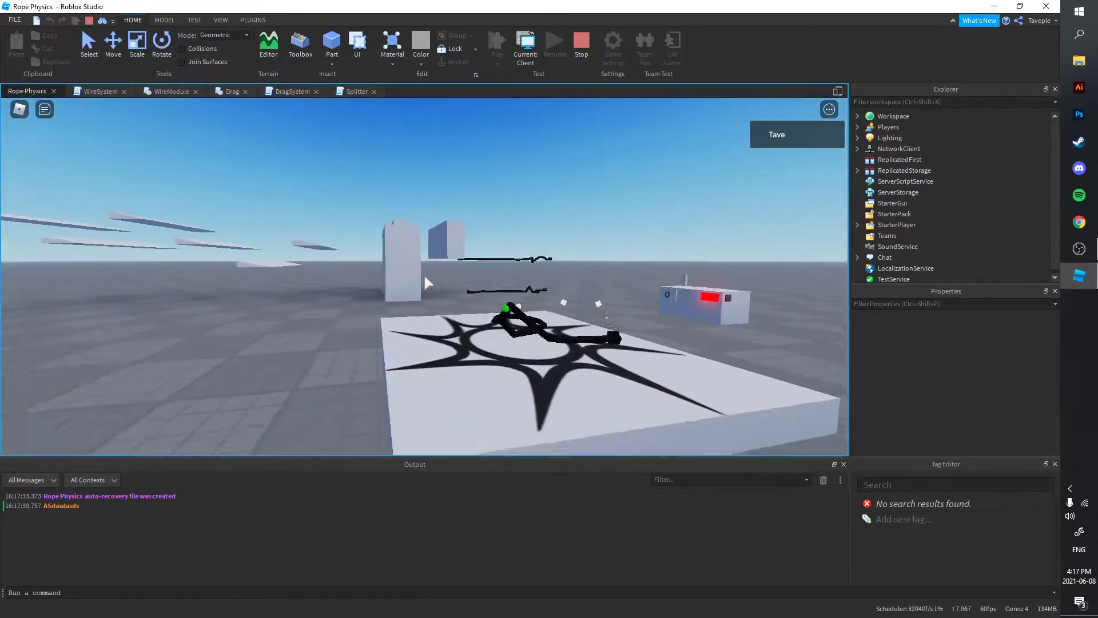
key("w")
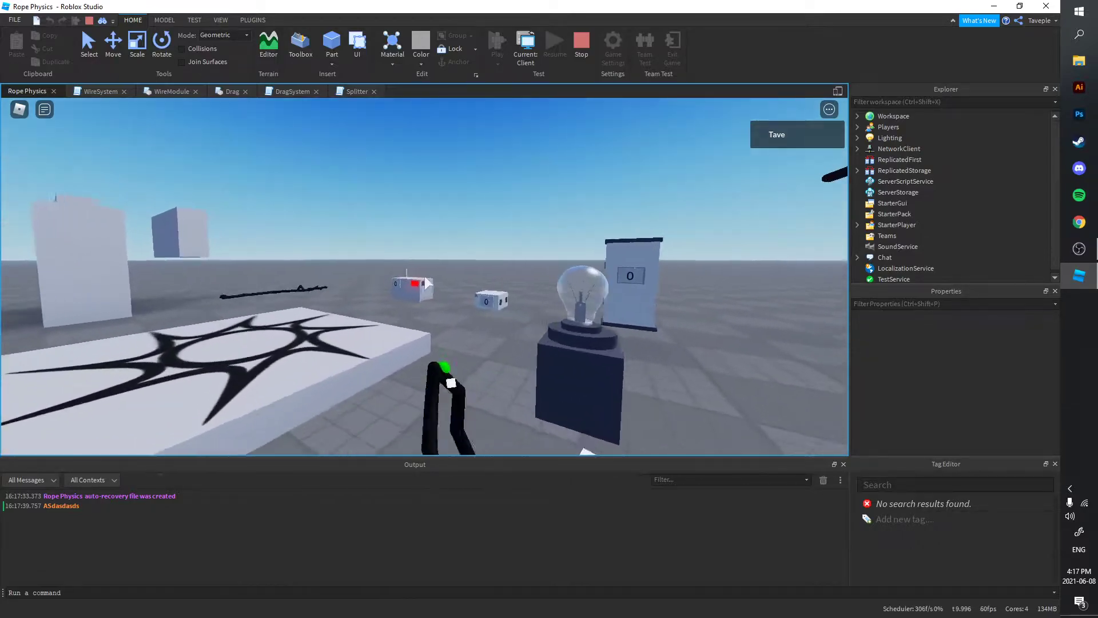
key("w")
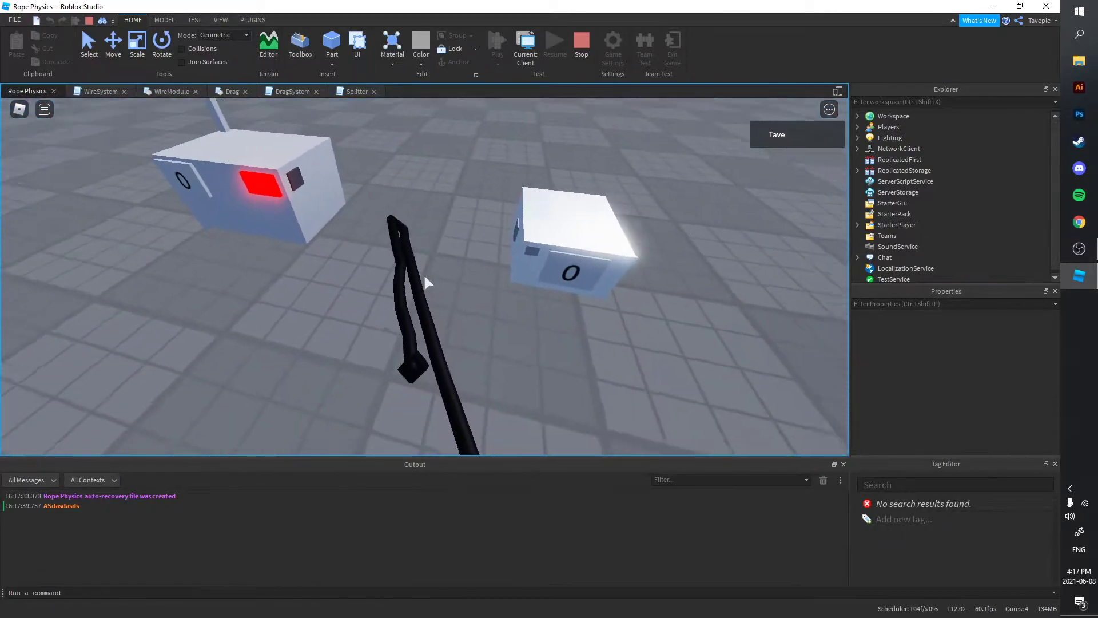
key("s")
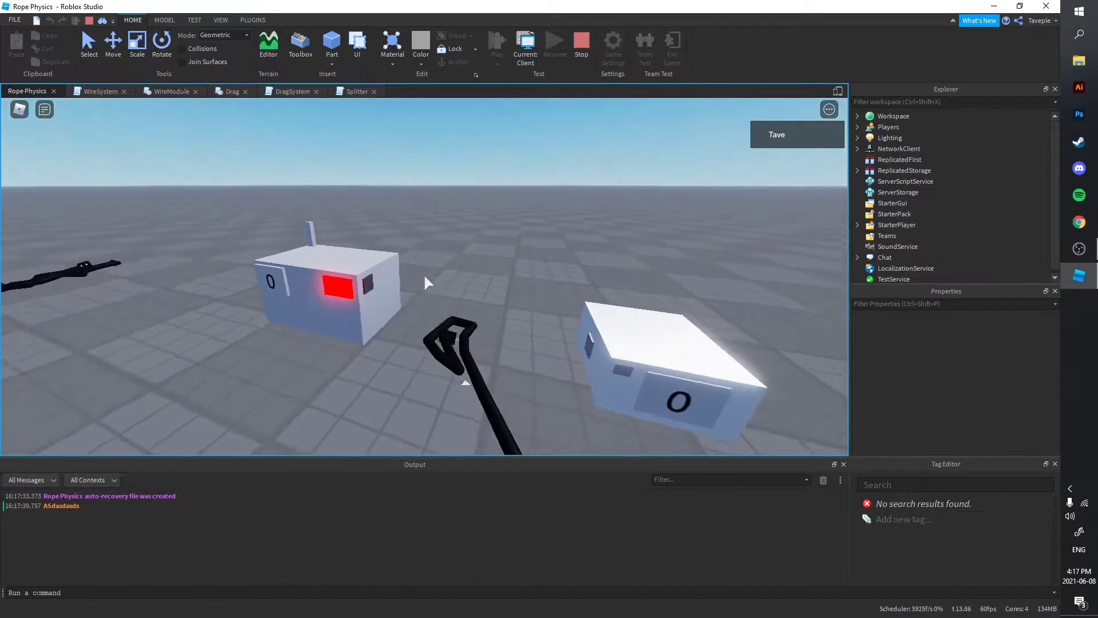
left_click(425, 279)
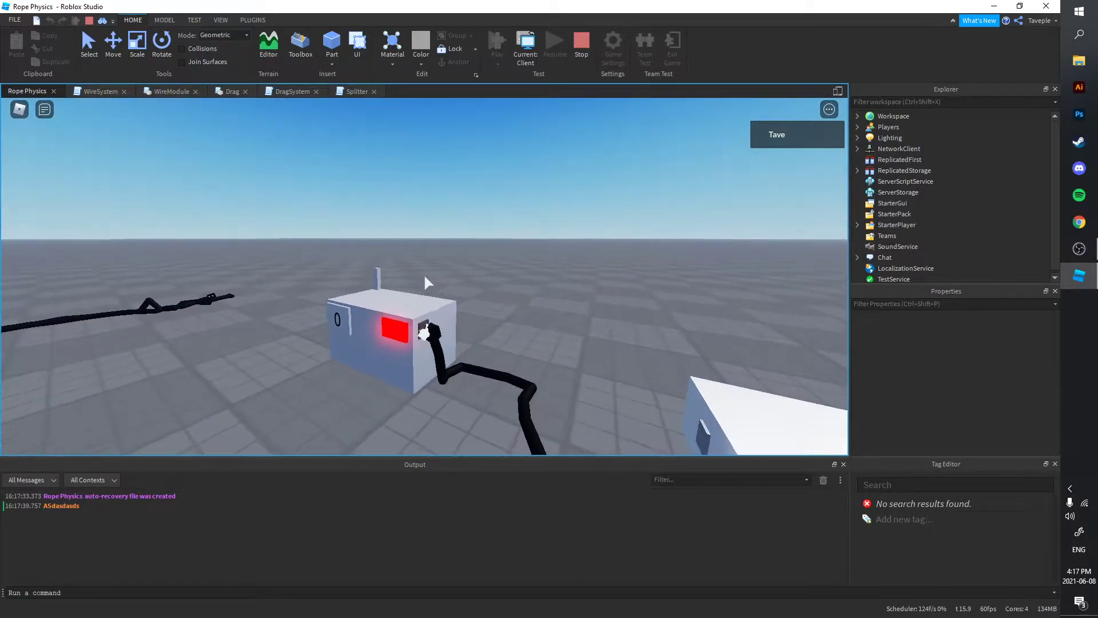
Move the wire into the small box's socket and start up the large box
key("w")
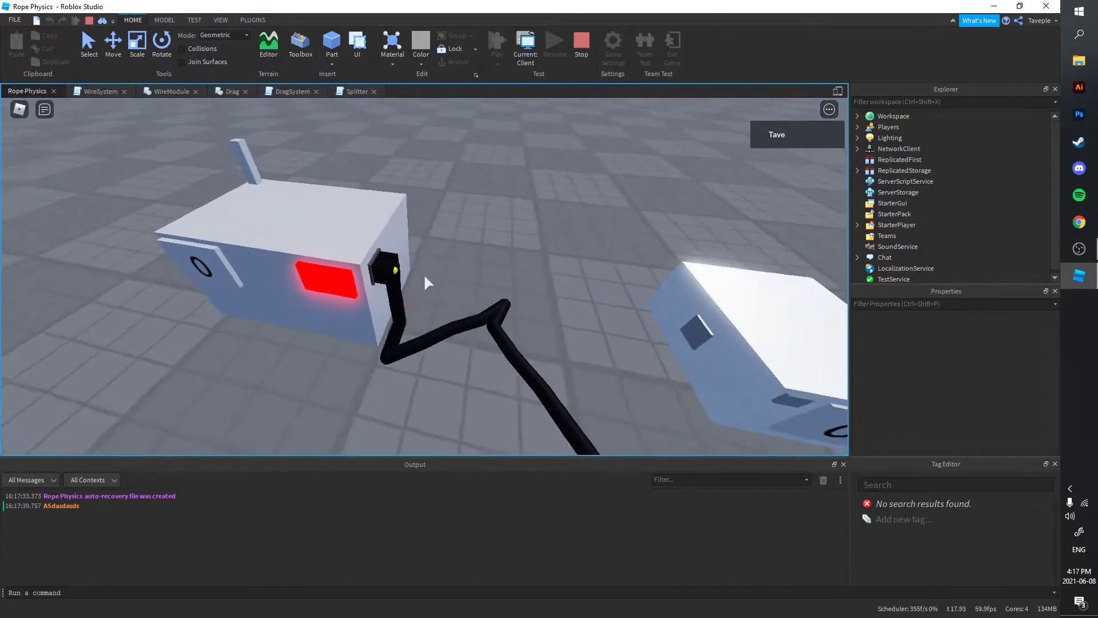
left_click(423, 274)
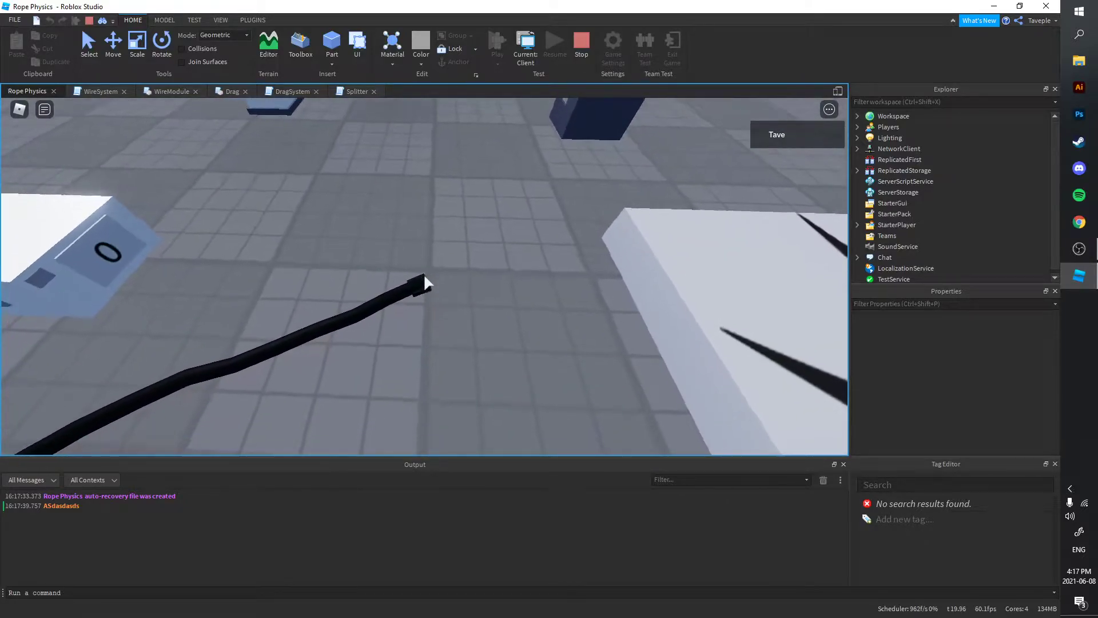
left_click(427, 284)
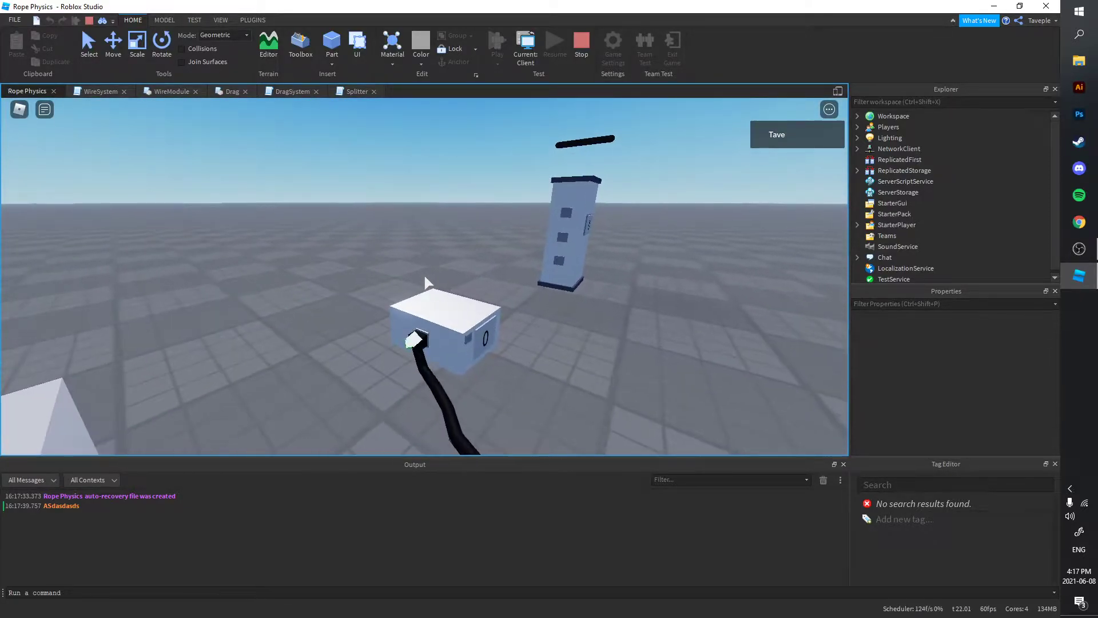
left_click(425, 275)
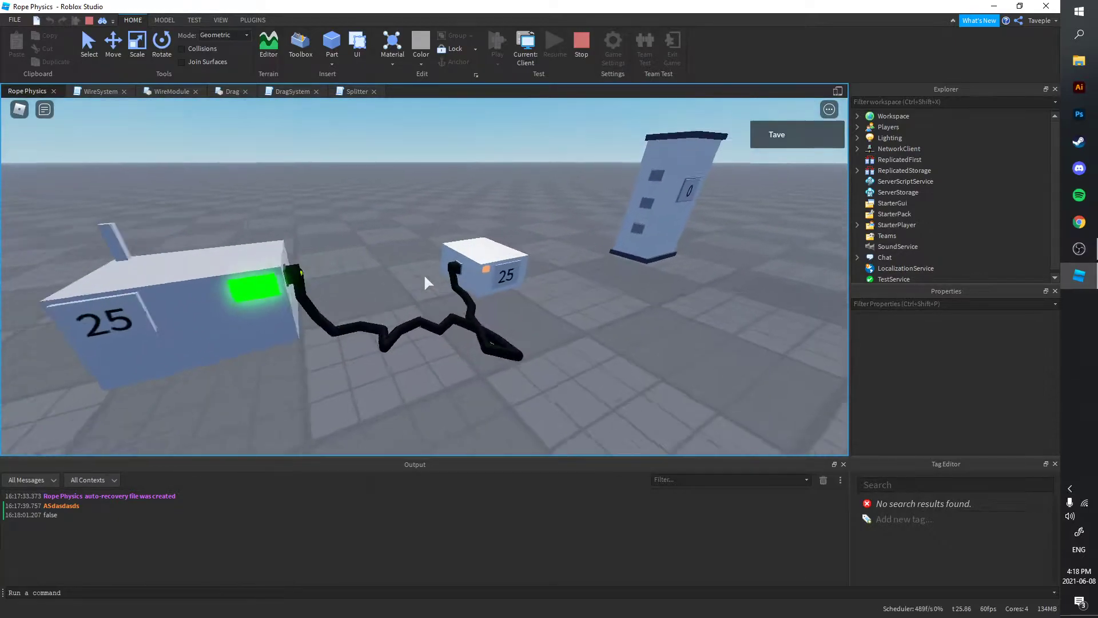
Walk around the small box and pull the wire end out of its socket
key("w")
key("s")
key("w")
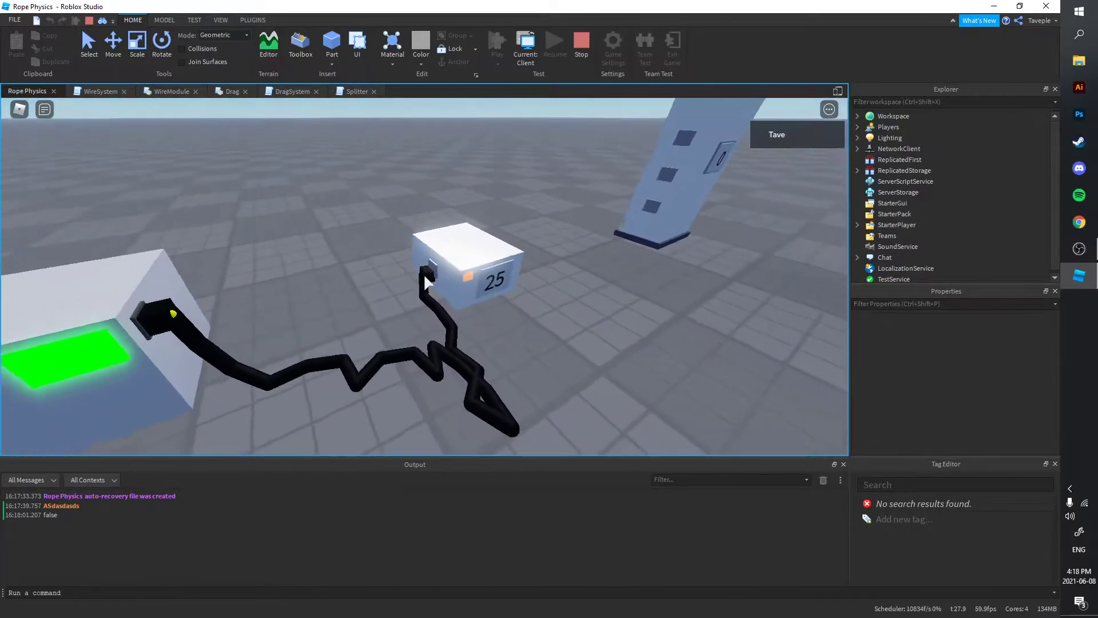
key("w")
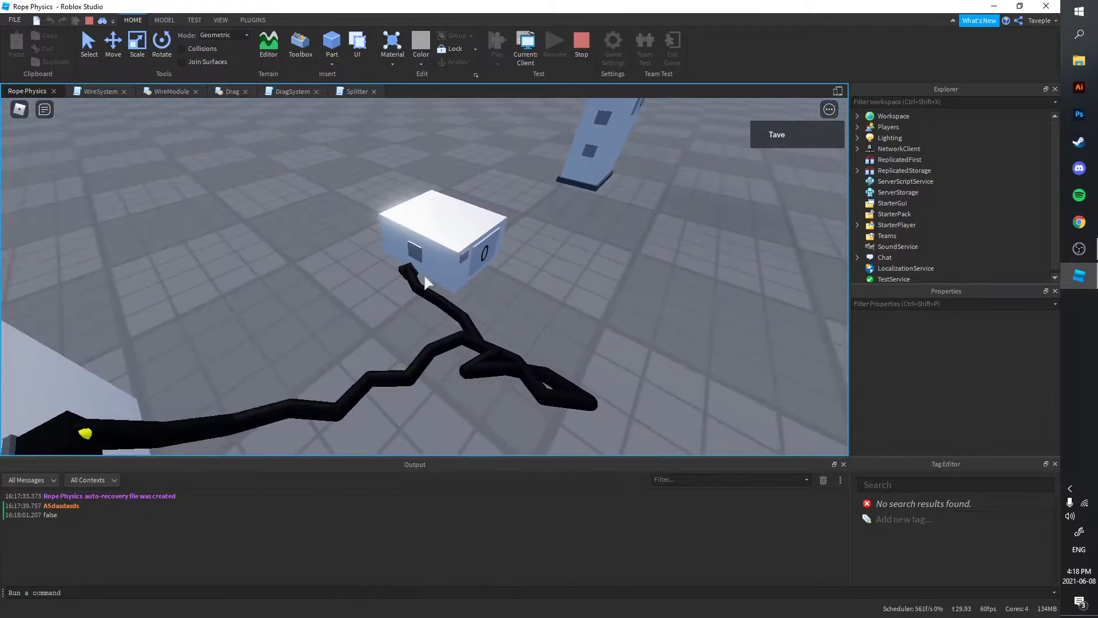
key("s")
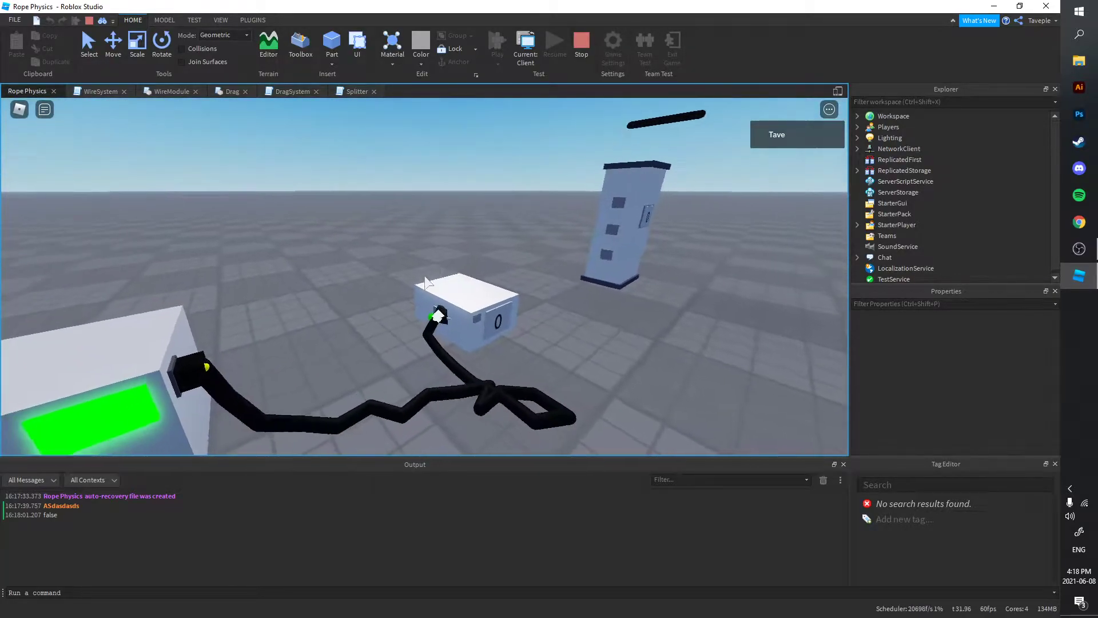
key("s")
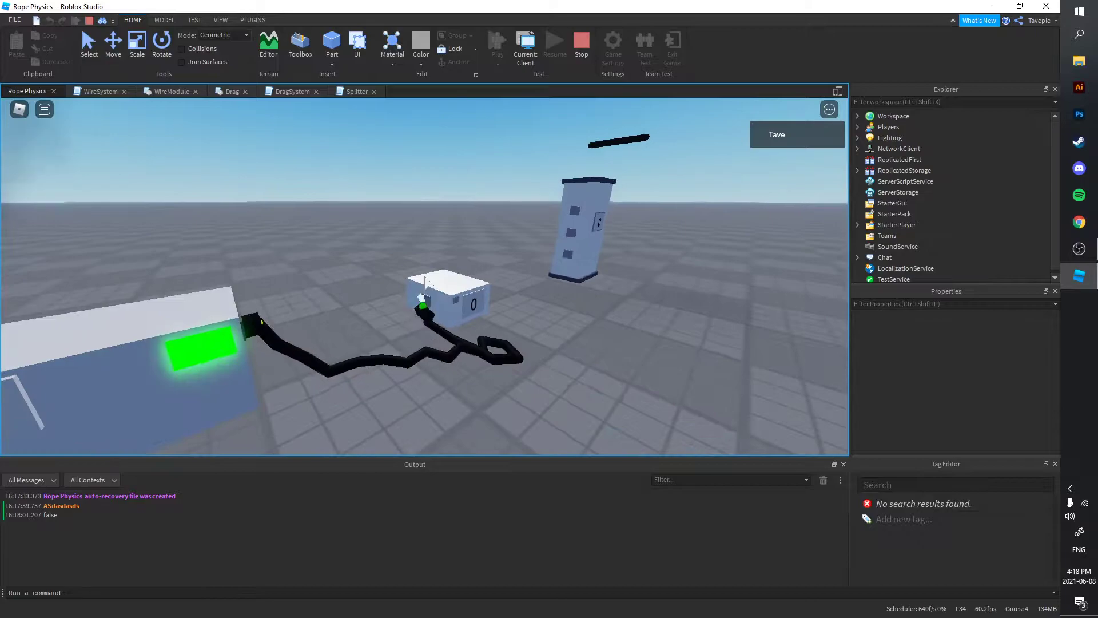
key("w")
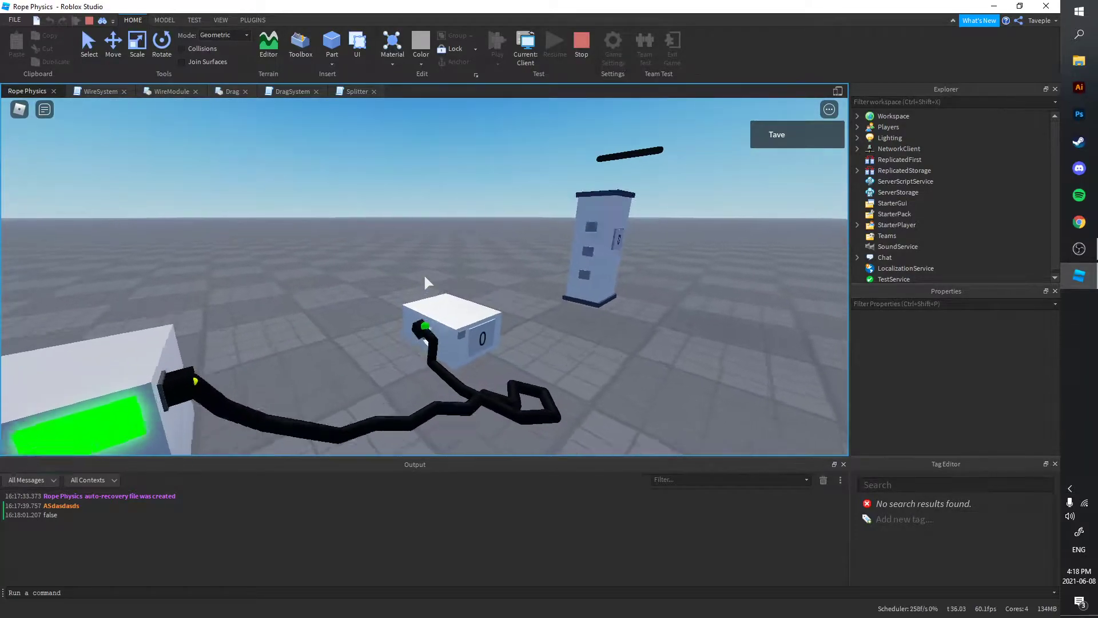
left_click_drag(423, 273, 423, 272)
key("w")
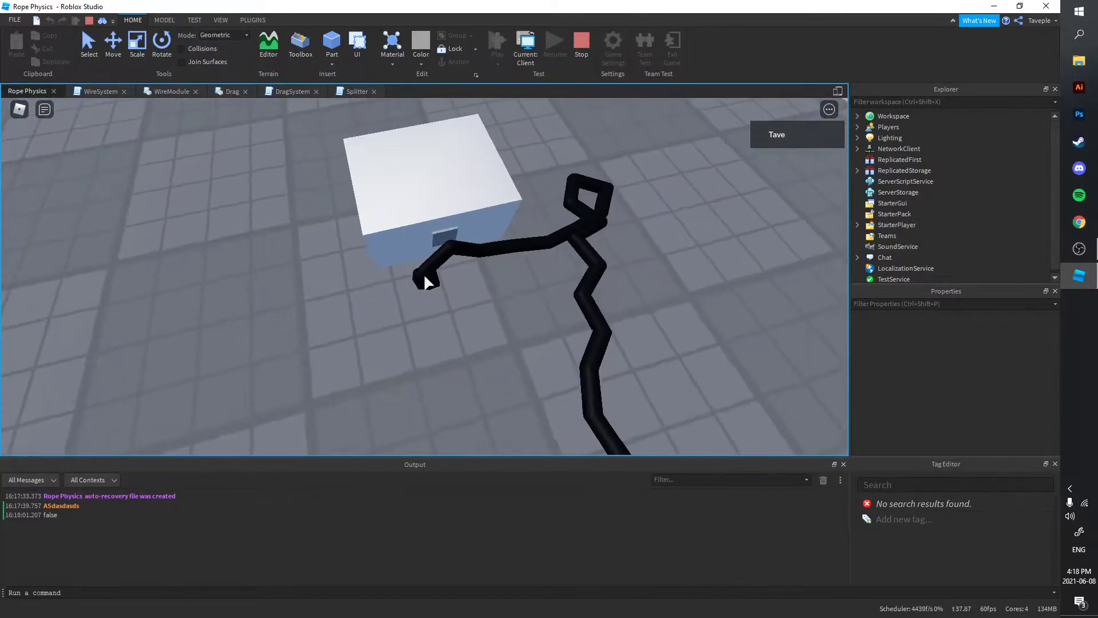
Walk around the reconnected box and lamp, tilting the view toward the horizon
key("s")
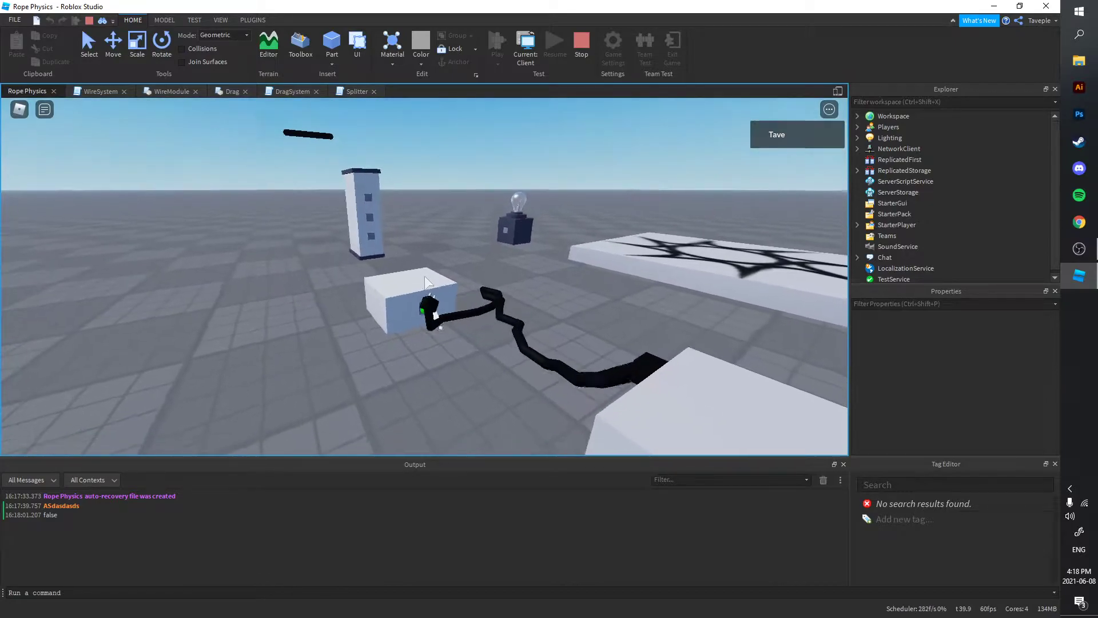
key("w")
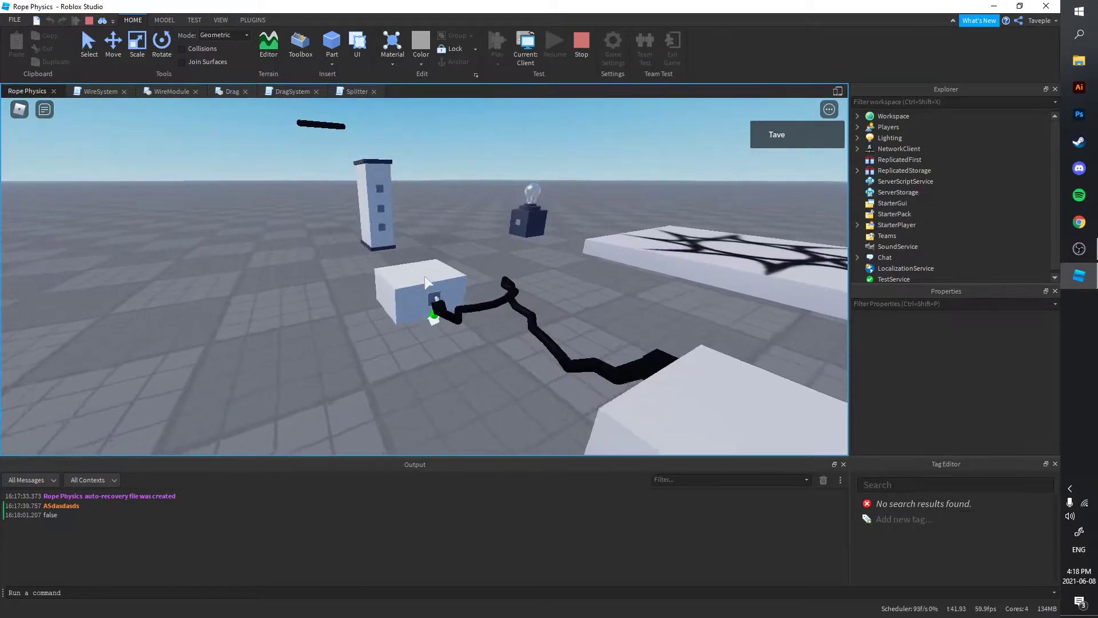
key("w")
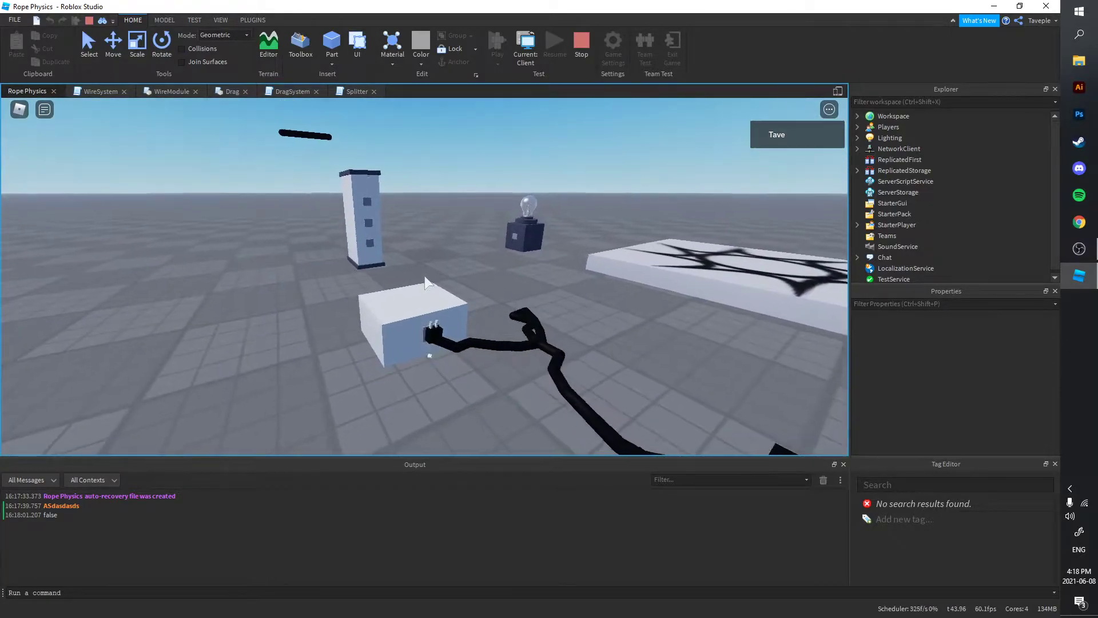
key("w")
key("s")
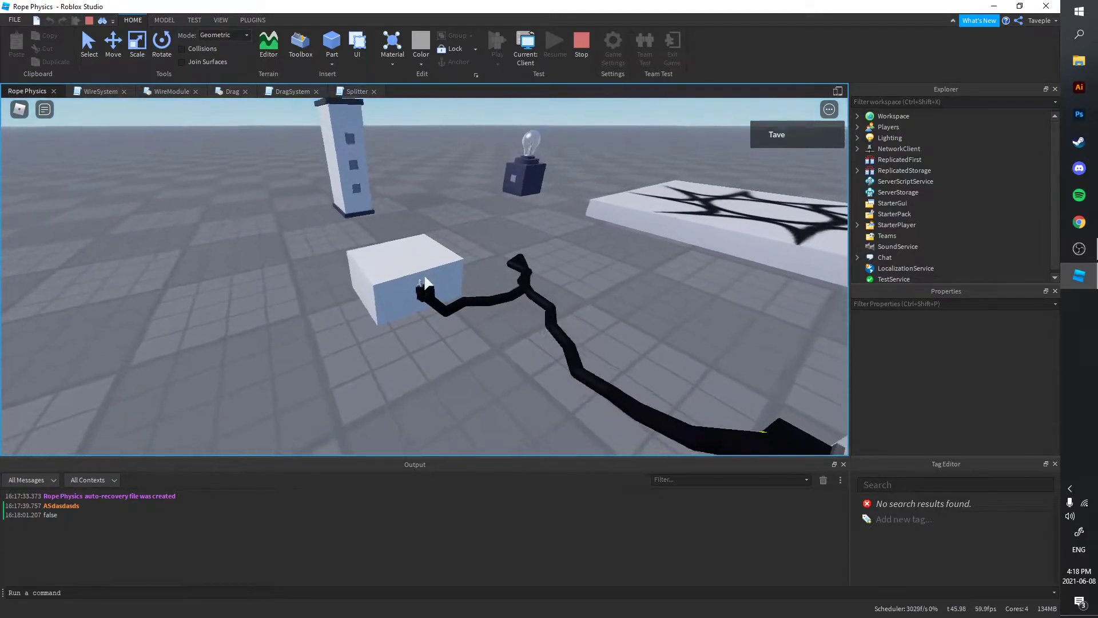
right_click_drag(423, 279, 427, 284)
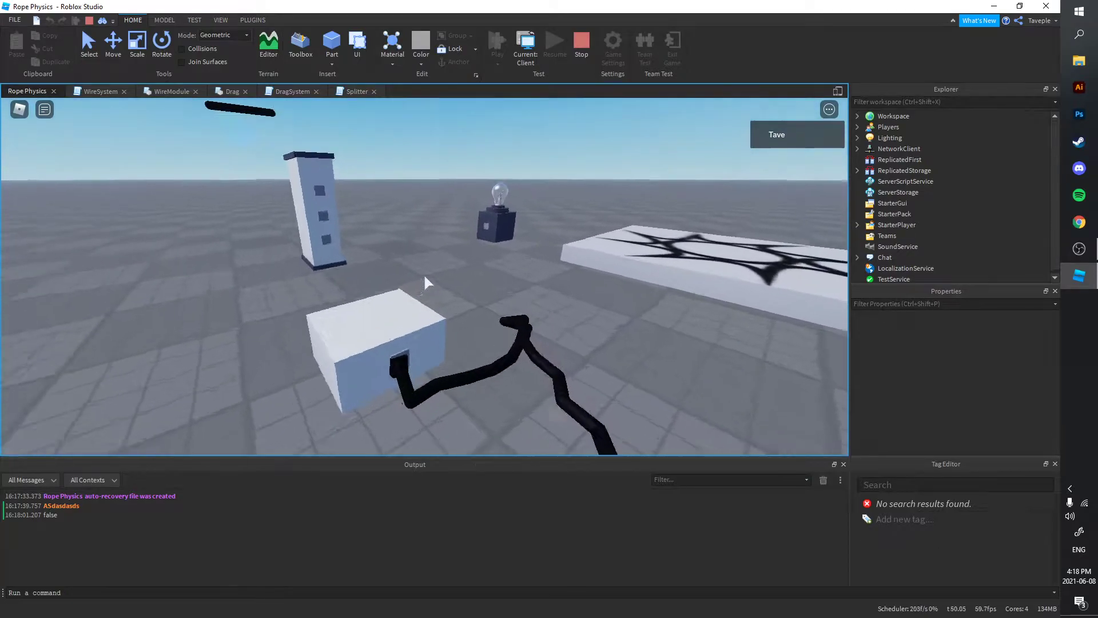
Stop the playtest and change WireSystem's Vertices value from 20 to 50
left_click(585, 50)
left_click(177, 89)
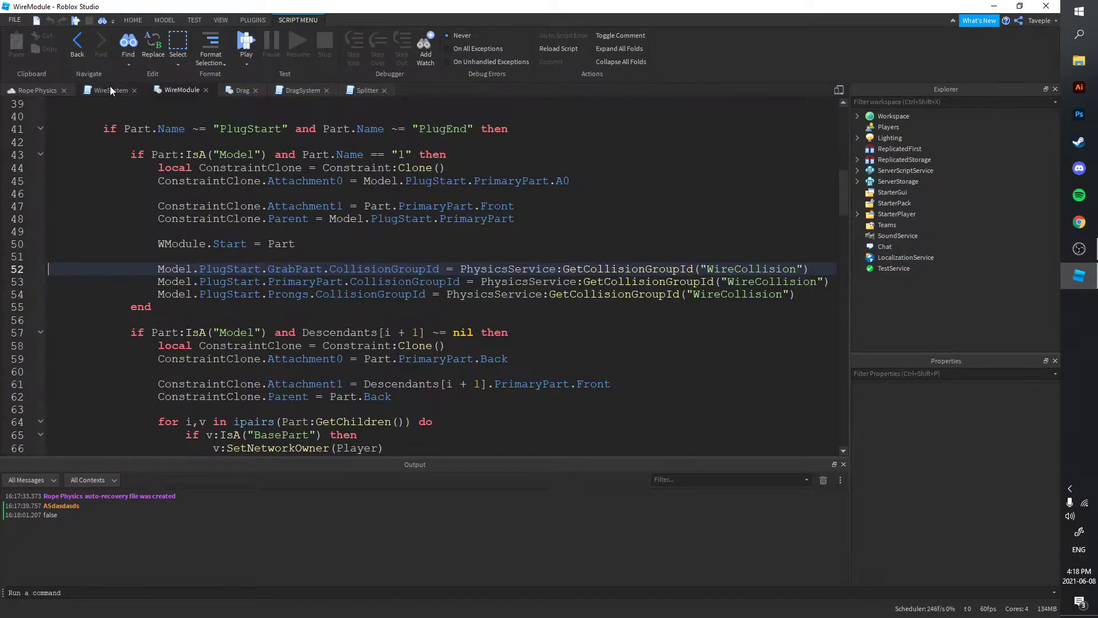
left_click(110, 89)
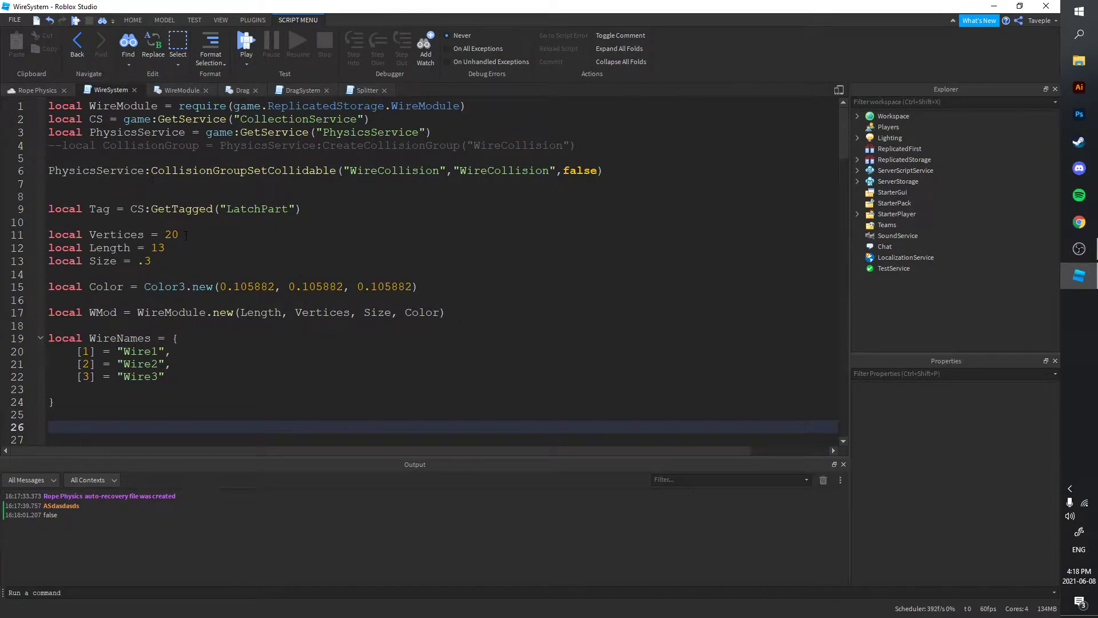
left_click(186, 235)
type("5")
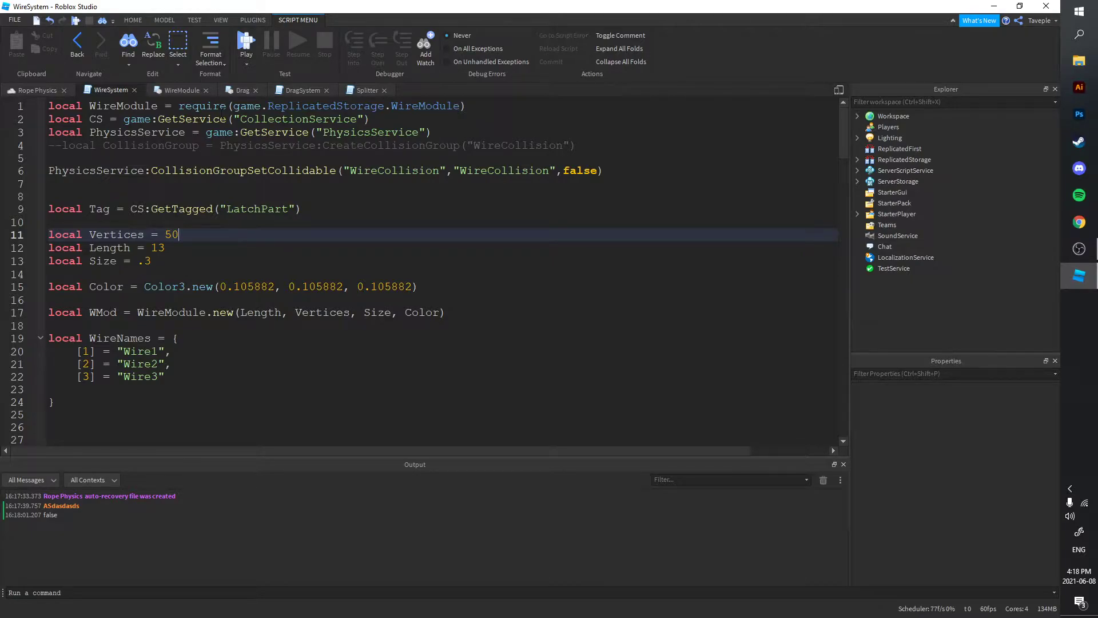
scroll(344, 258, "down", 1)
left_click_drag(165, 334, 90, 322)
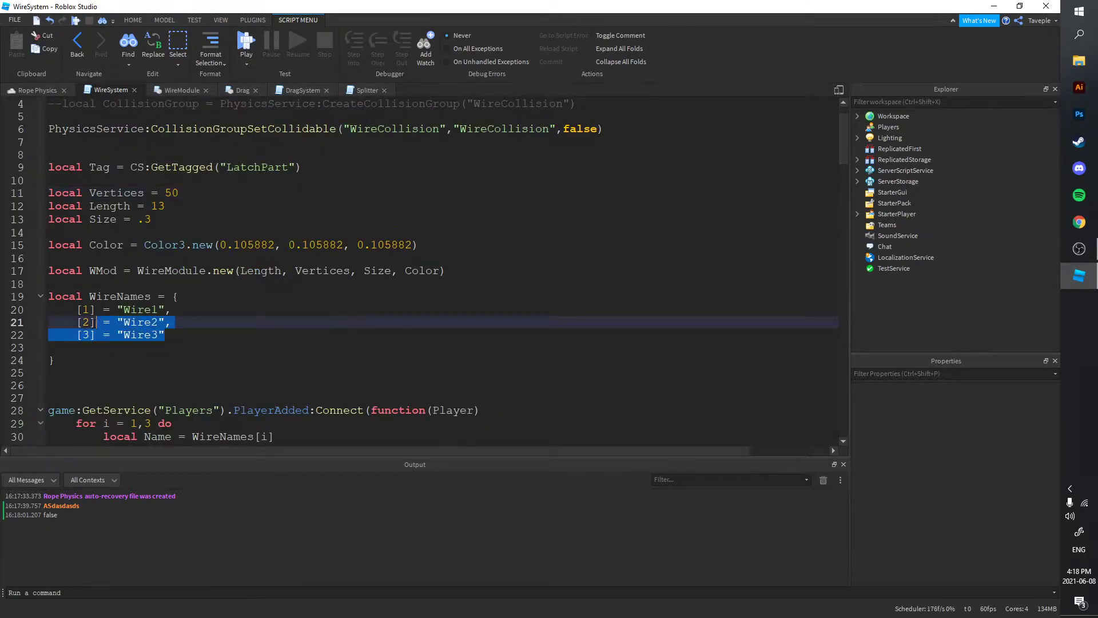
Toggle comments on the Wire2 and Wire3 lines of the WireNames list
key("ctrl+slash")
key("Down")
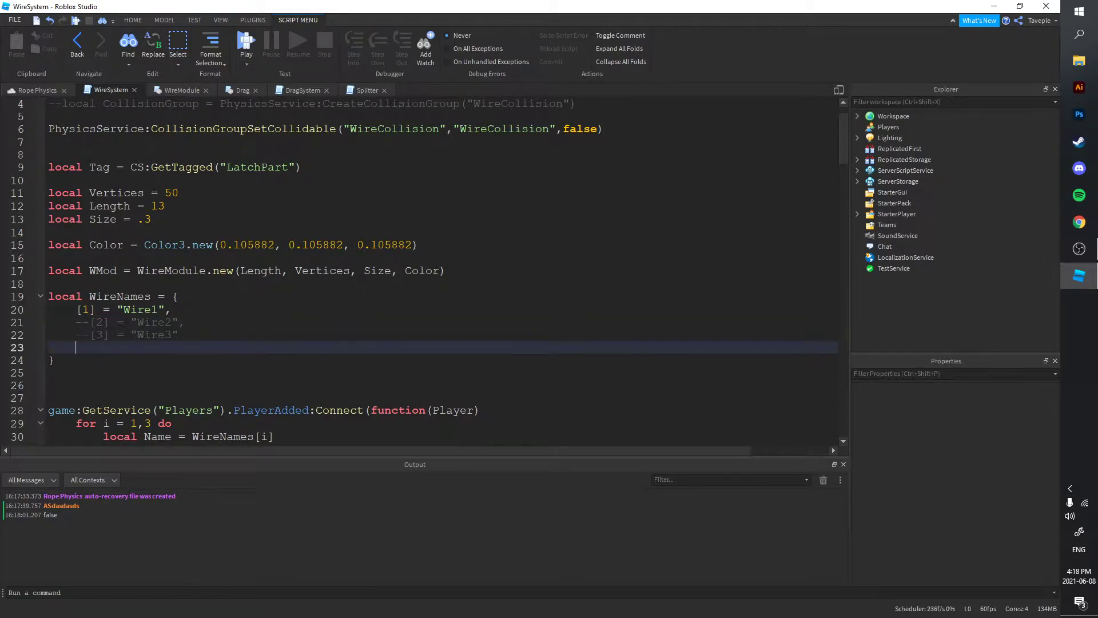
Change the loop from 'for i = 1,3' to 'for i = 1,#WireNames' and replay
left_click(244, 46)
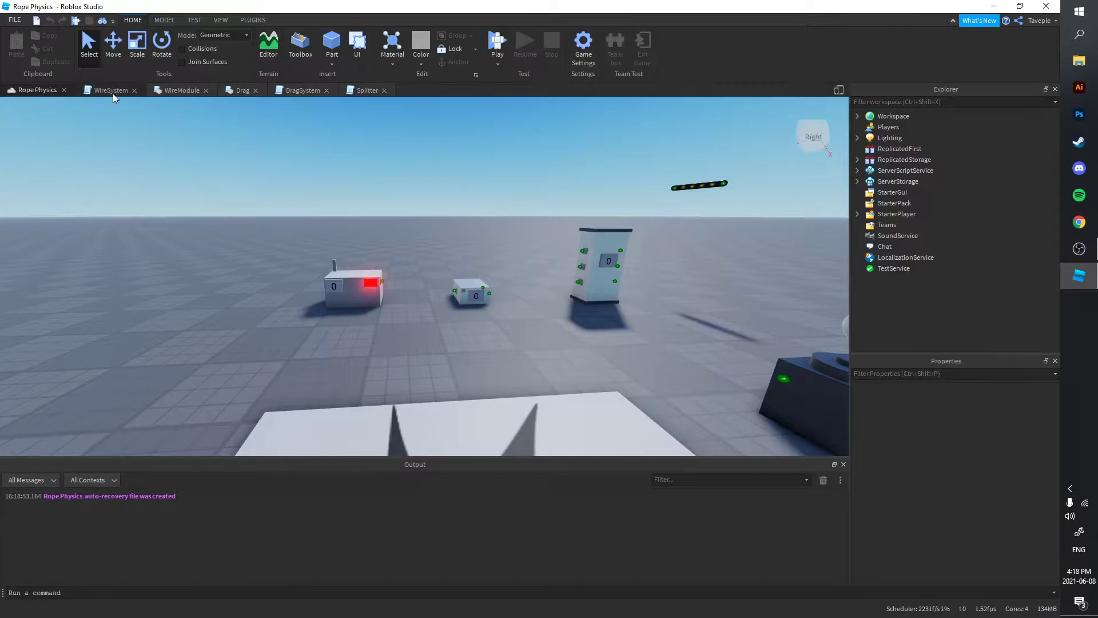
left_click(108, 92)
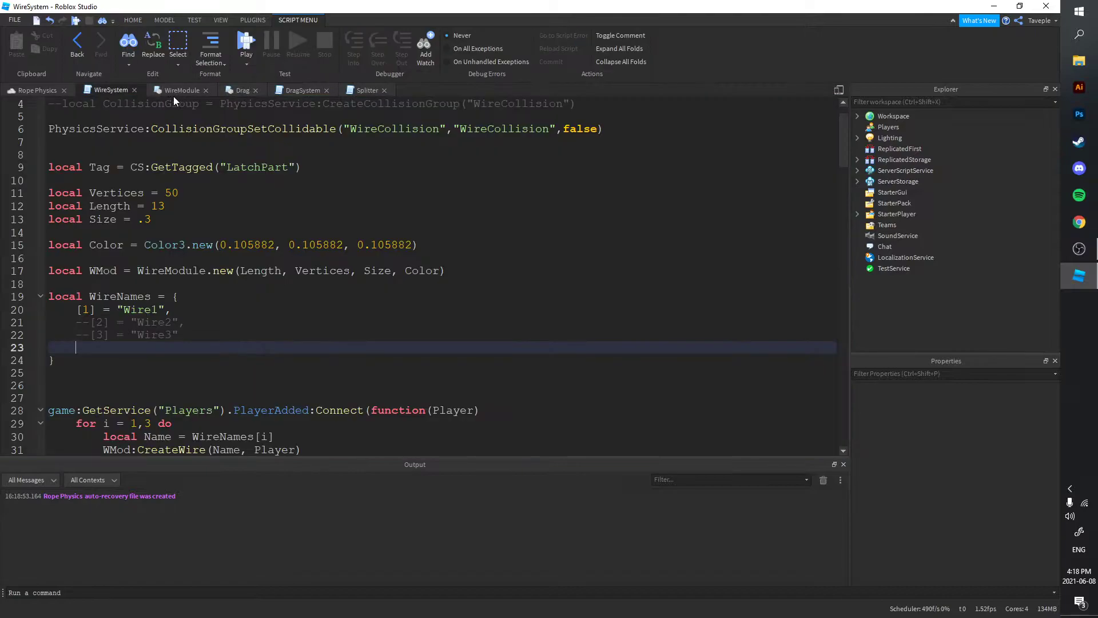
left_click(129, 295)
scroll(430, 275, "down", 3)
left_click(150, 307)
type("#WireNames")
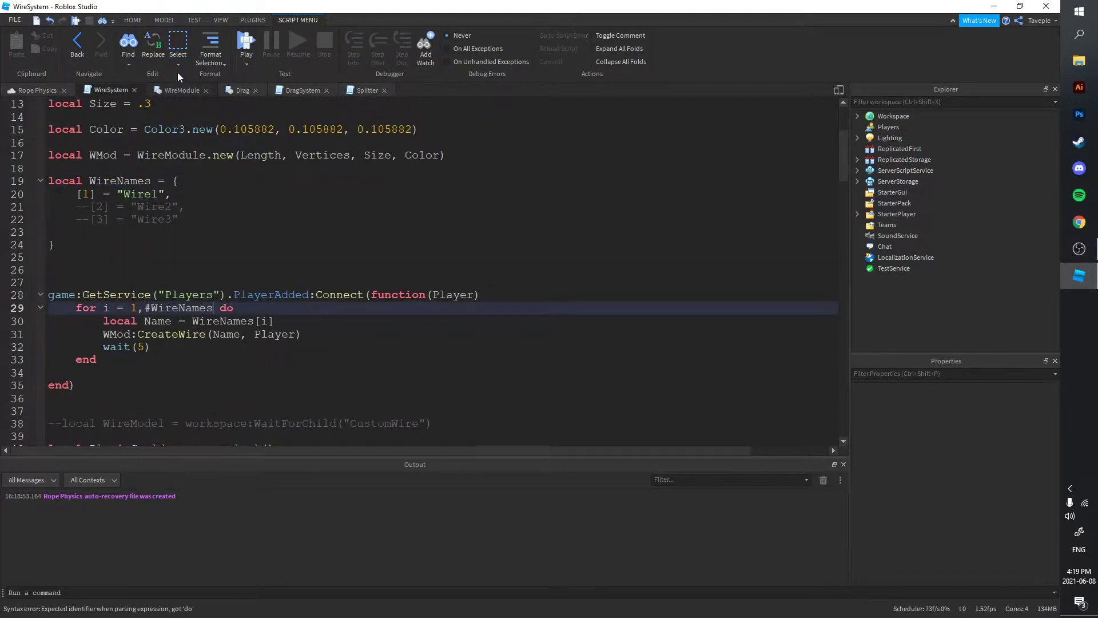
left_click(246, 45)
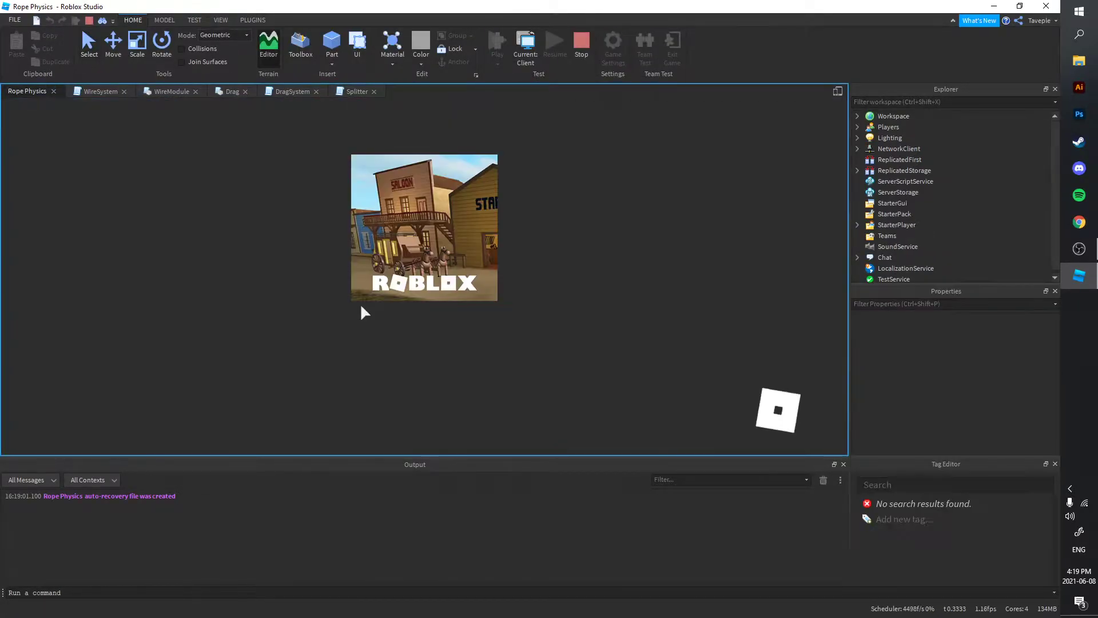
scroll(608, 246, "up", 5)
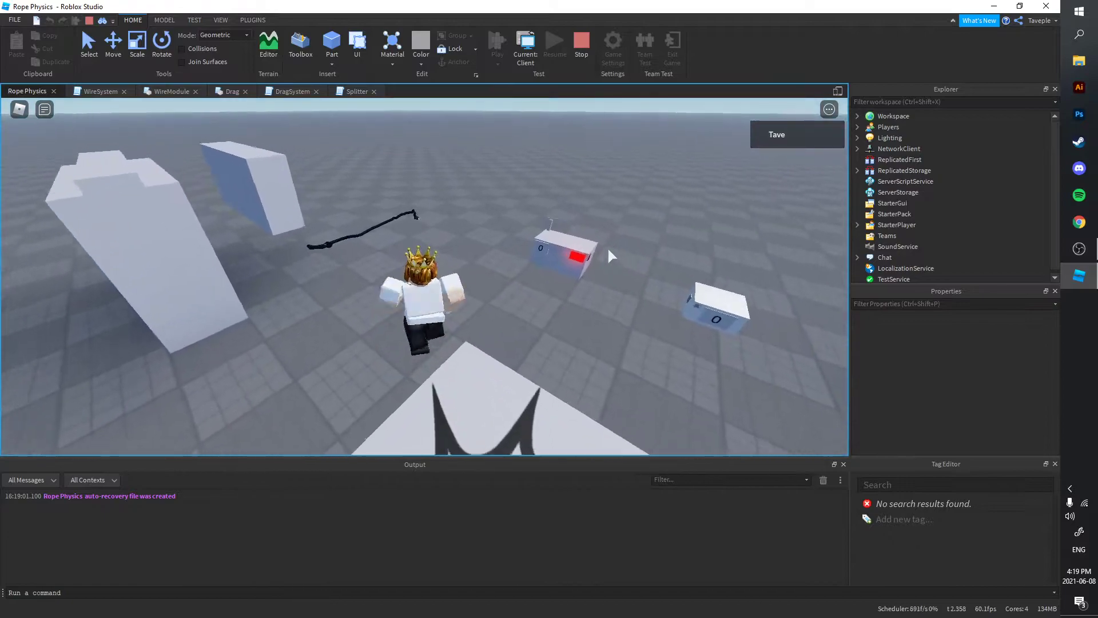
scroll(607, 246, "up", 5)
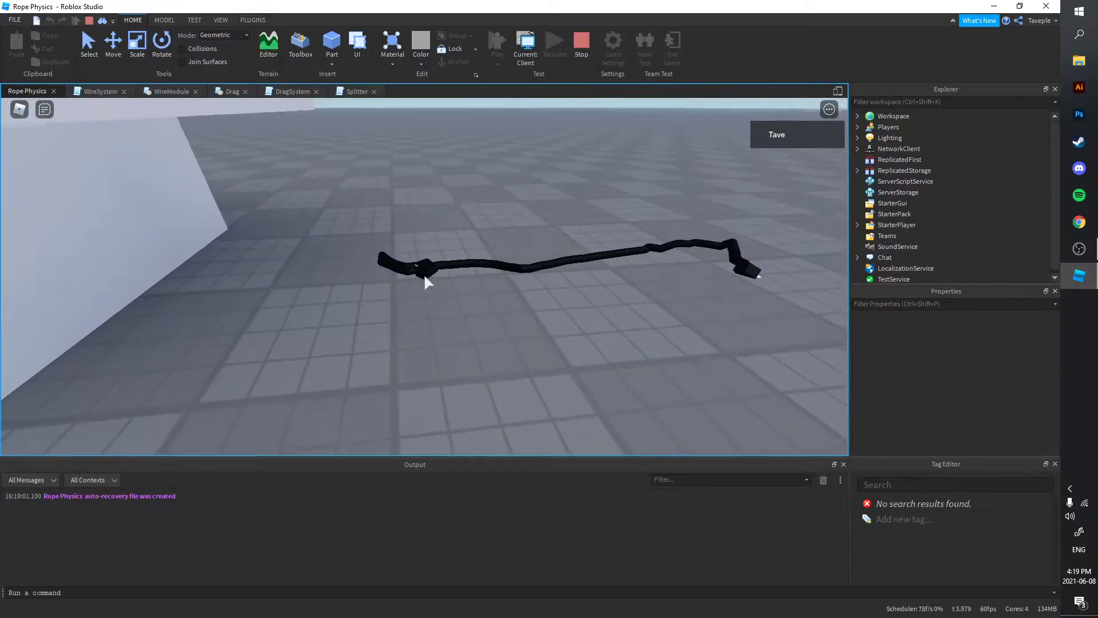
Grab the wire's loose end and drag it past the ramp and platform to the light bulb block
left_click(424, 274)
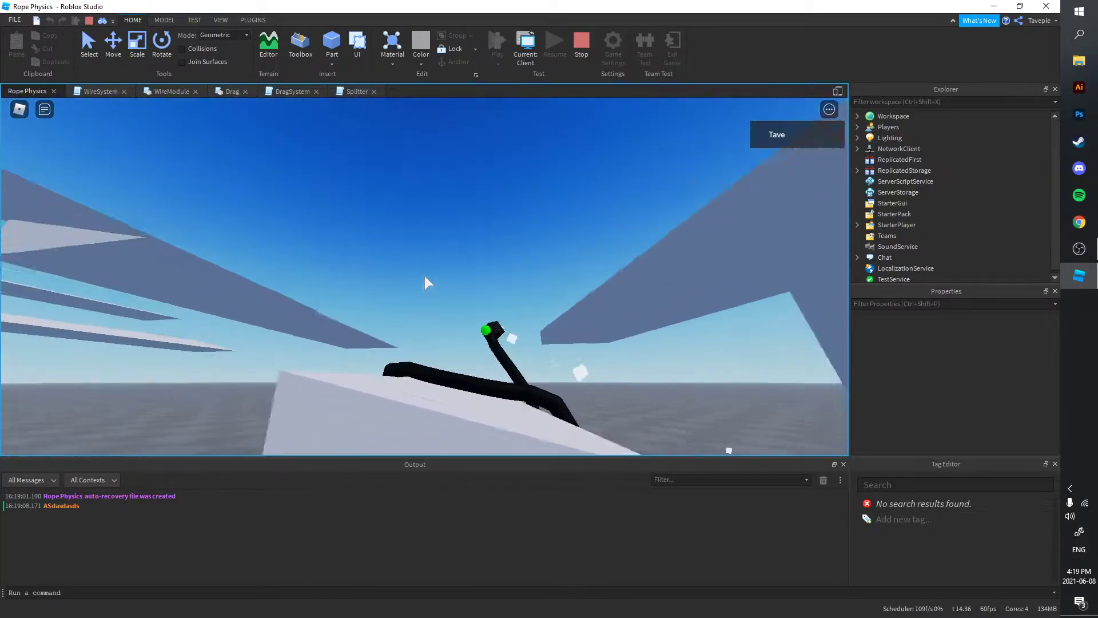
scroll(425, 276, "down", 3)
key("s")
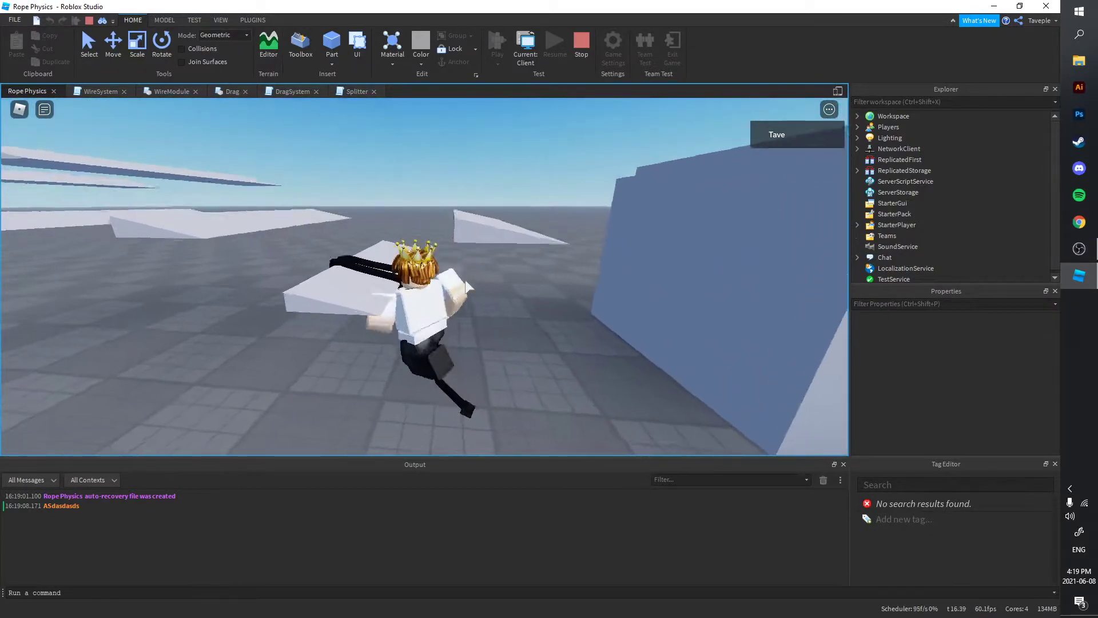
key("w")
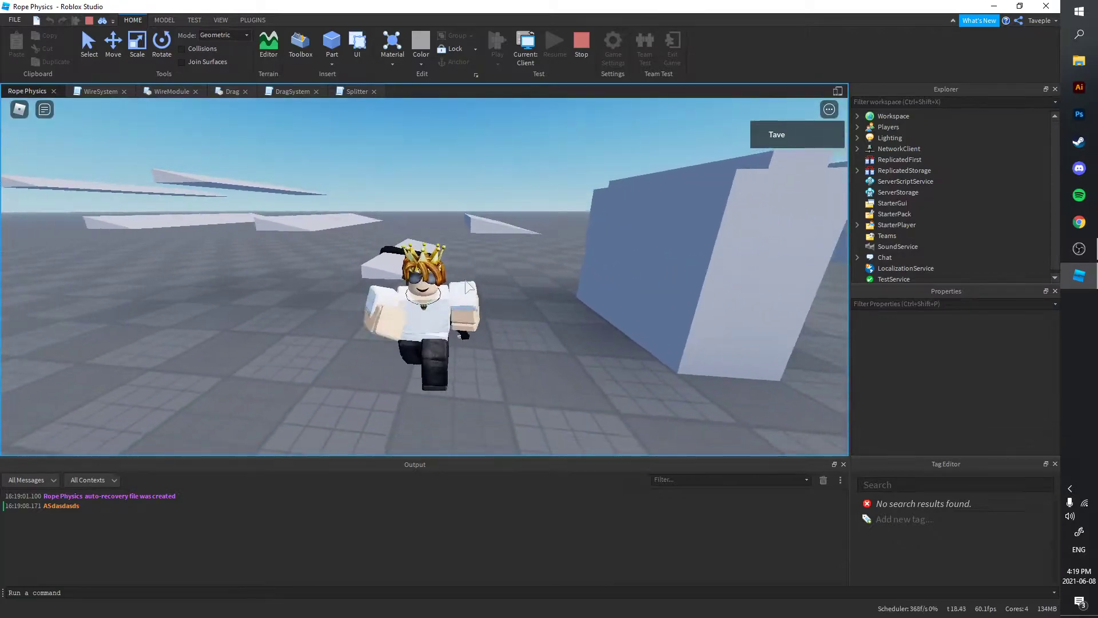
scroll(424, 276, "up", 5)
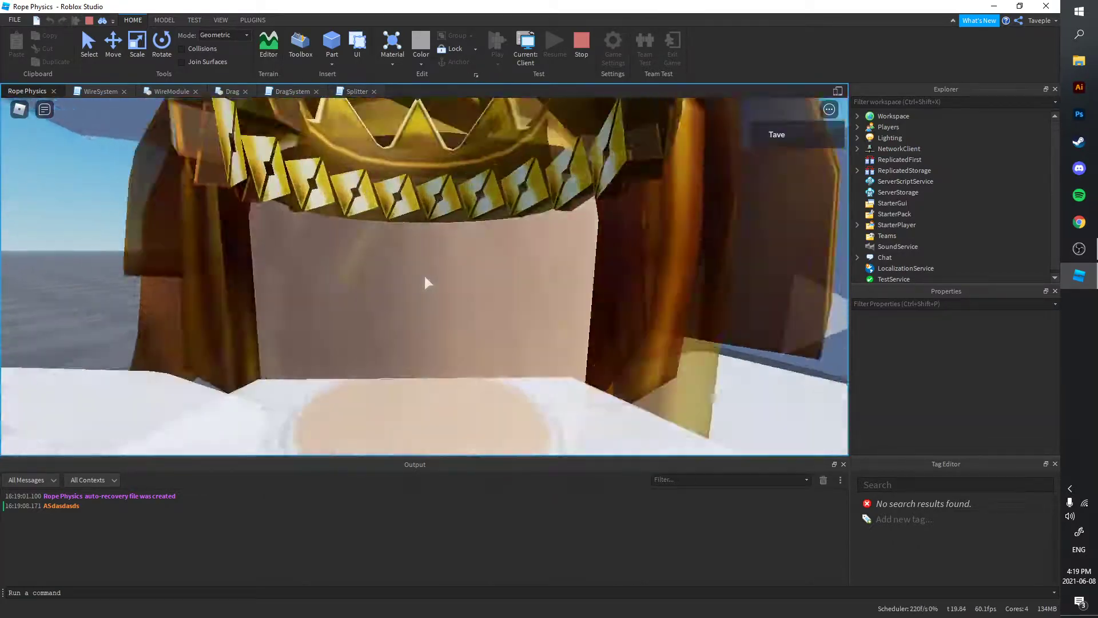
scroll(425, 275, "up", 2)
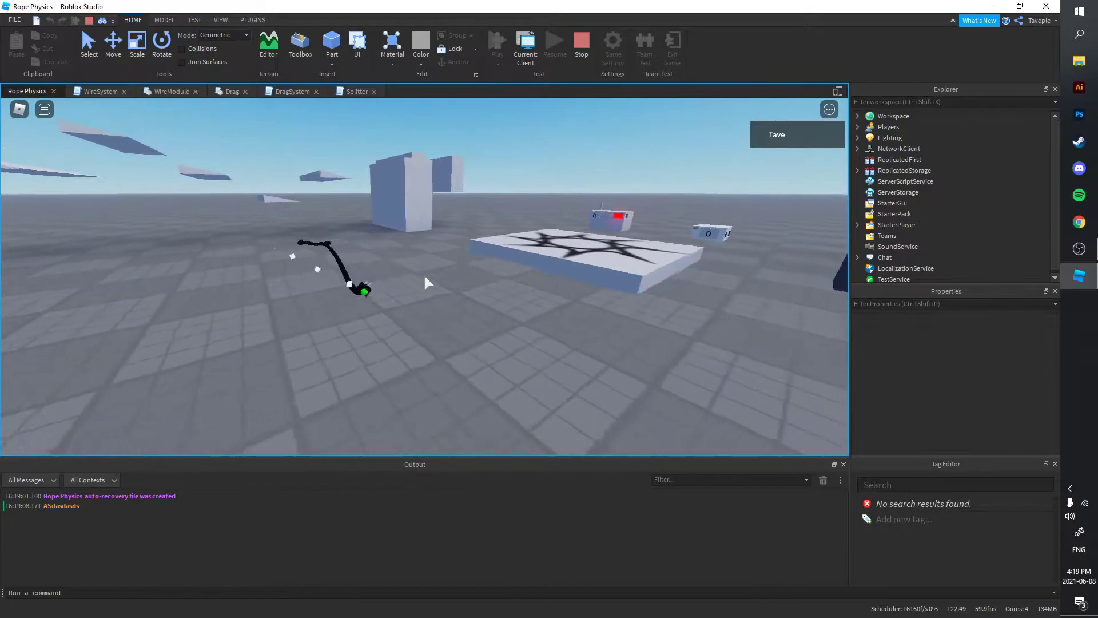
key("w")
key("s")
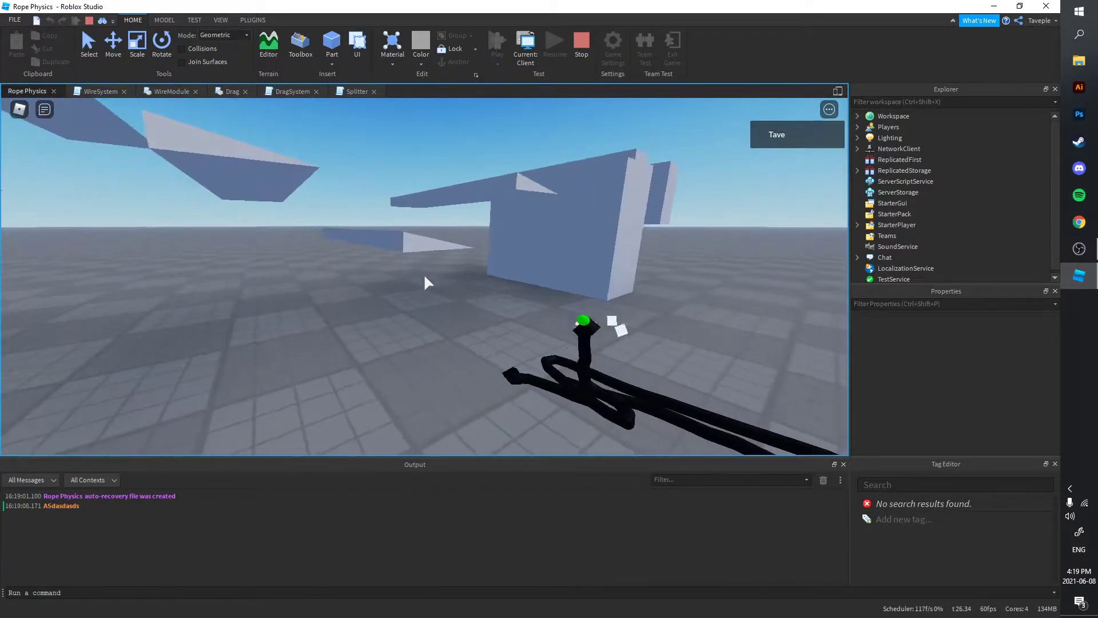
key("w")
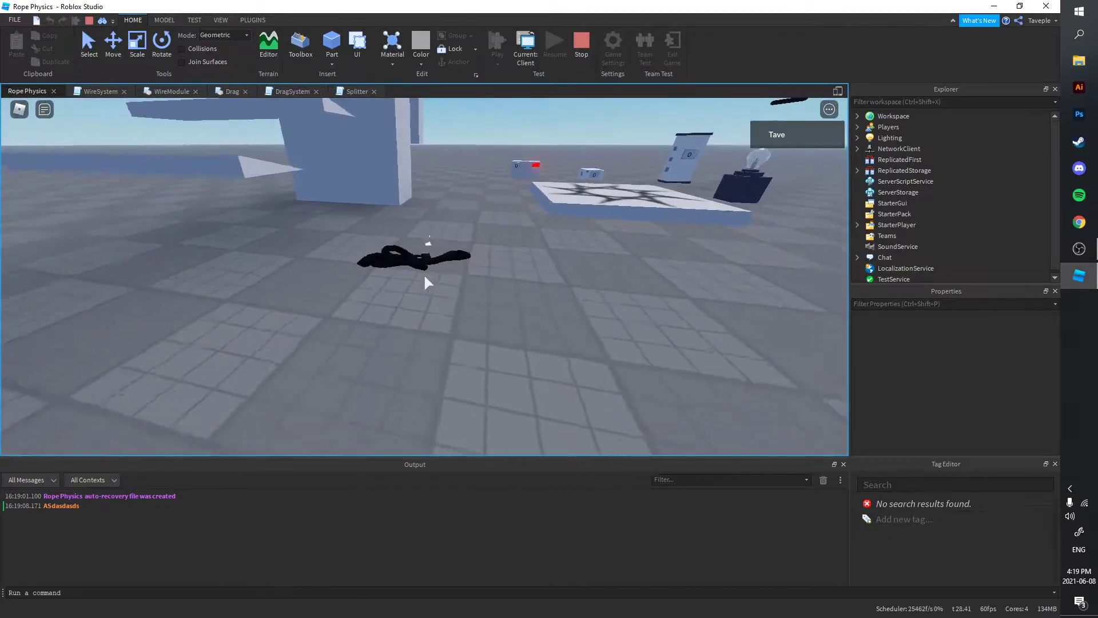
left_click_drag(426, 283, 427, 279)
key("w")
key("s")
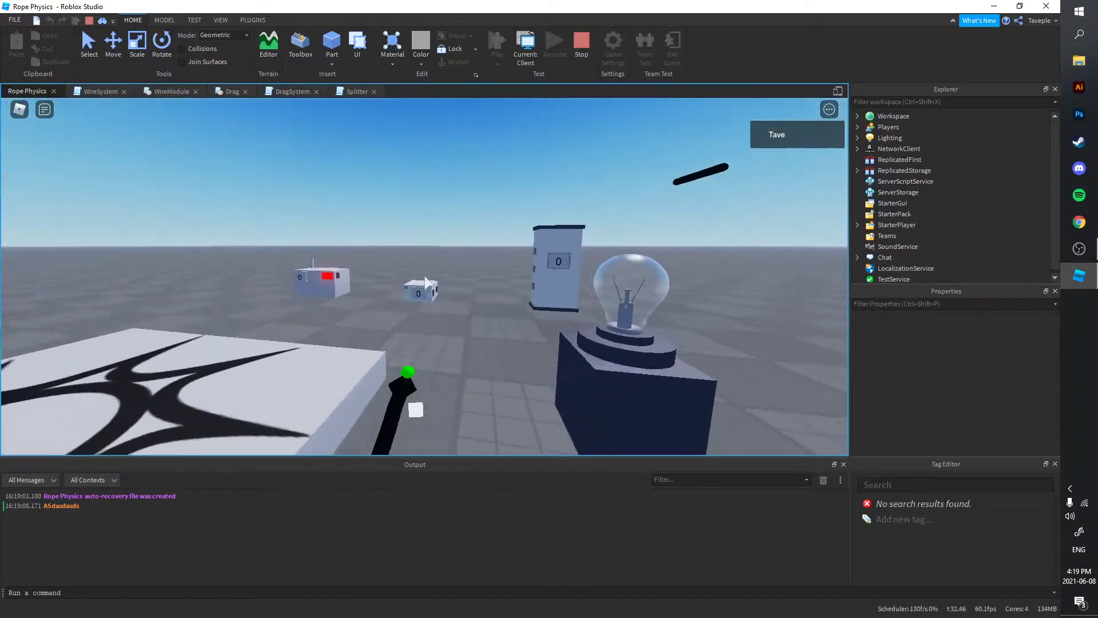
scroll(424, 275, "down", 3)
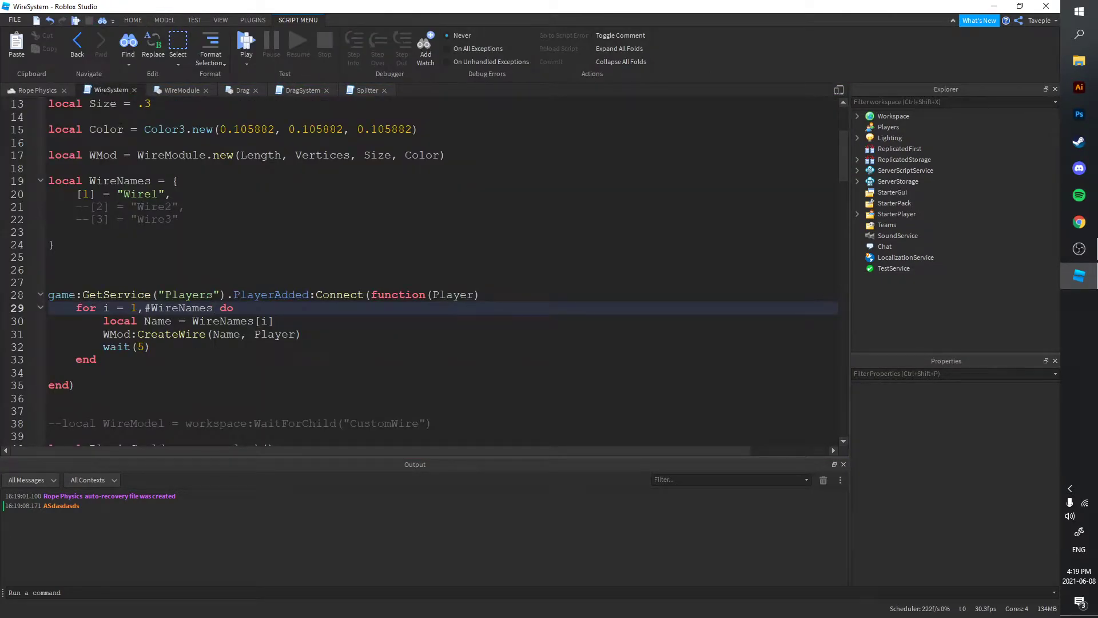
Change WireSystem's local Length from 13 to 40 and start a new playtest
left_click(180, 90)
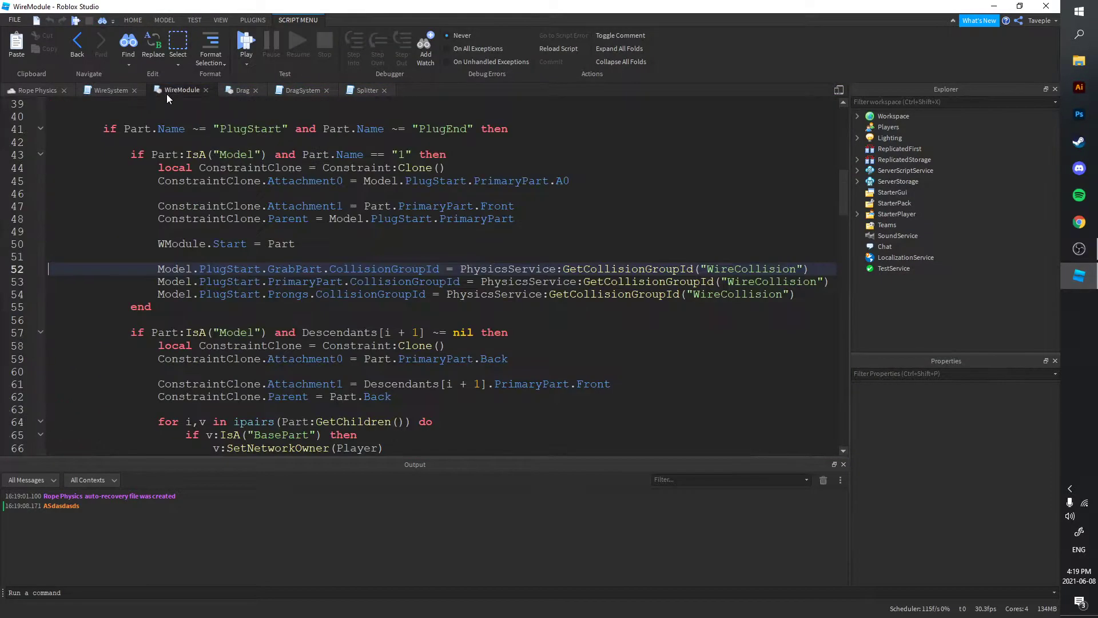
scroll(430, 274, "up", 10)
left_click(110, 91)
type("local Length = 40")
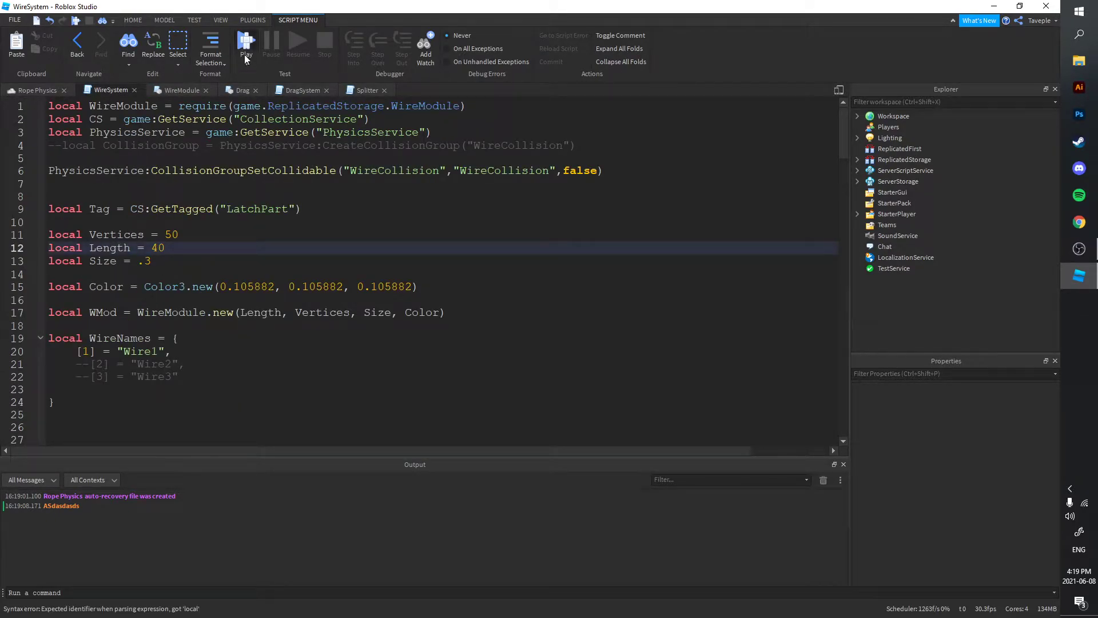
left_click(246, 50)
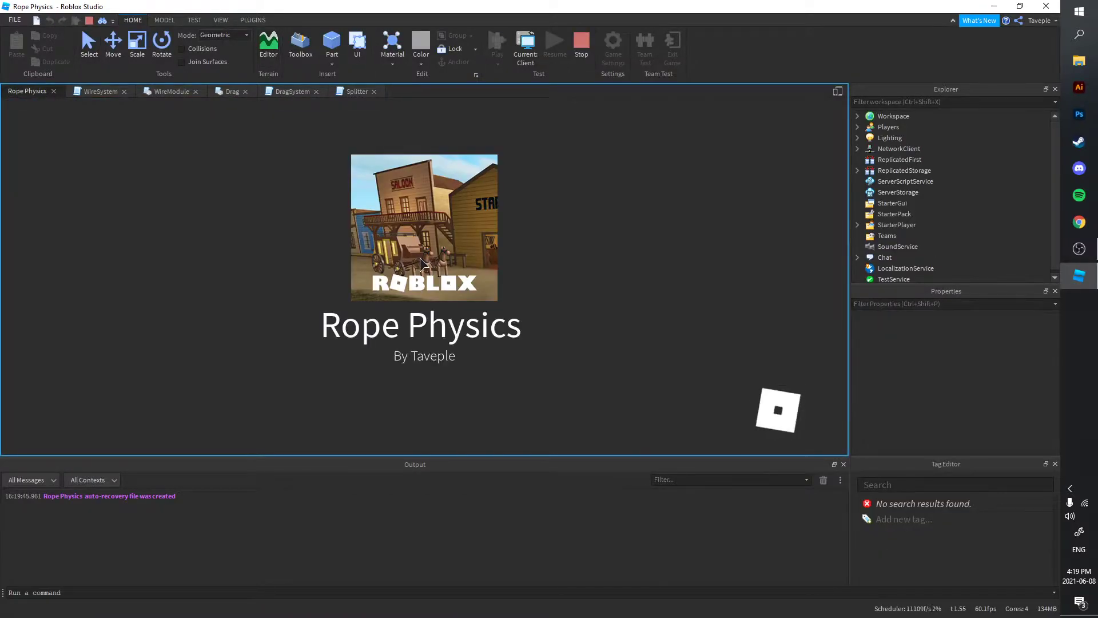
scroll(513, 268, "up", 5)
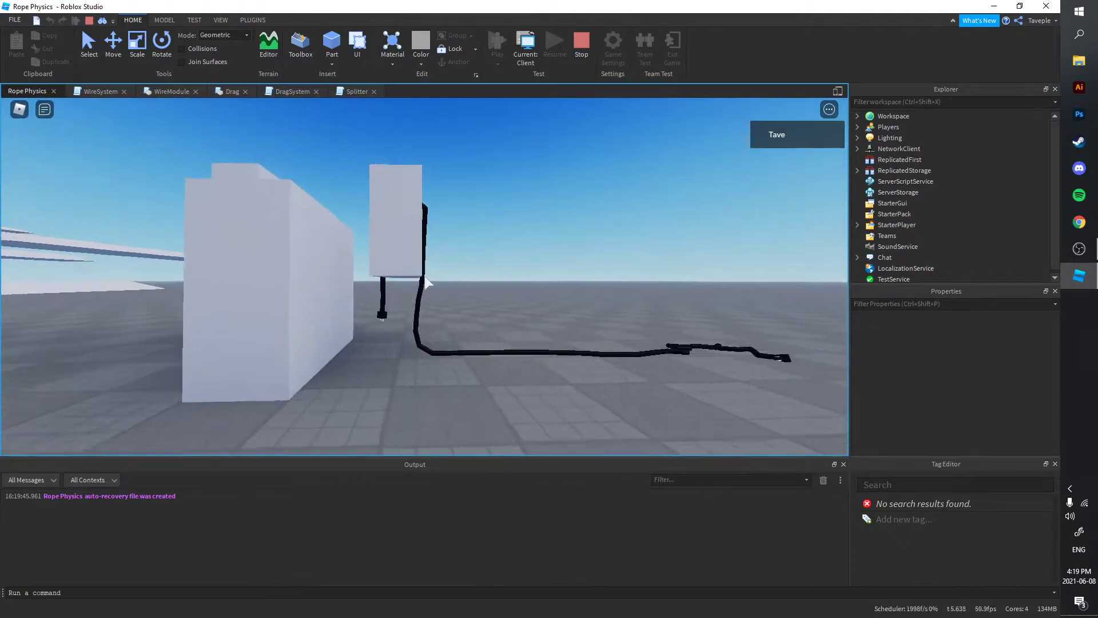
Carry the longer wire past the white box to the tall box and release it
left_click_drag(424, 276, 423, 274)
key("s")
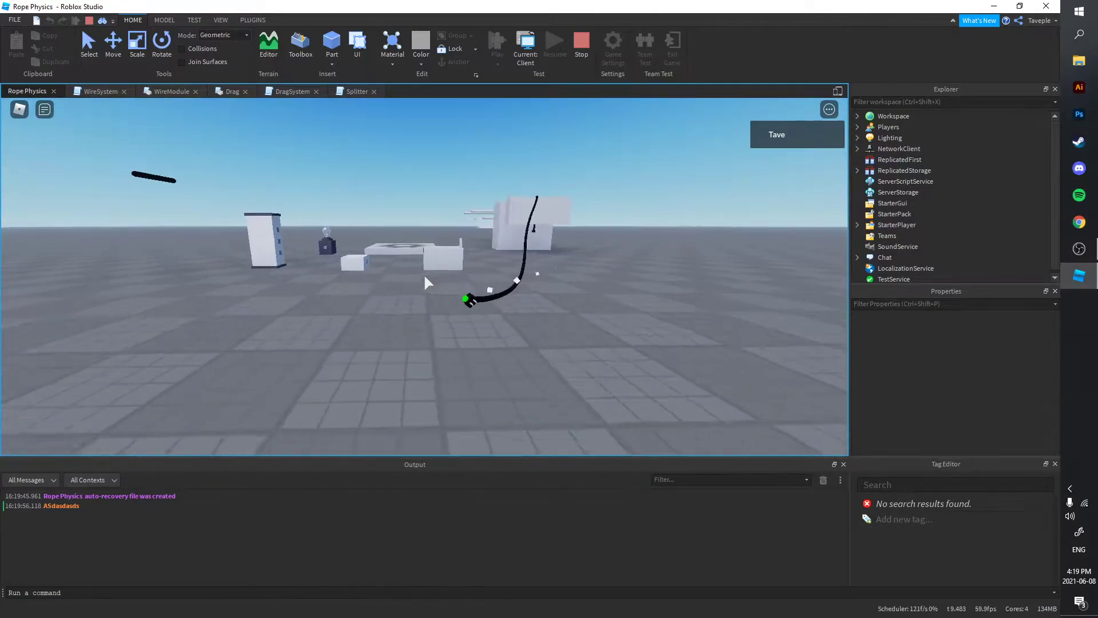
key("w")
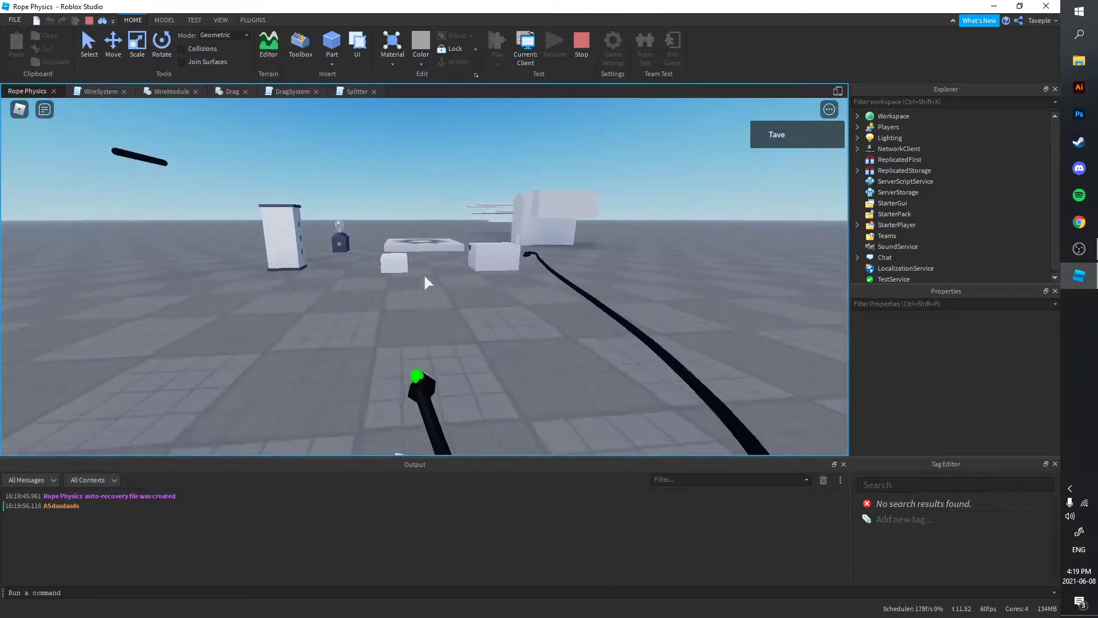
key("w")
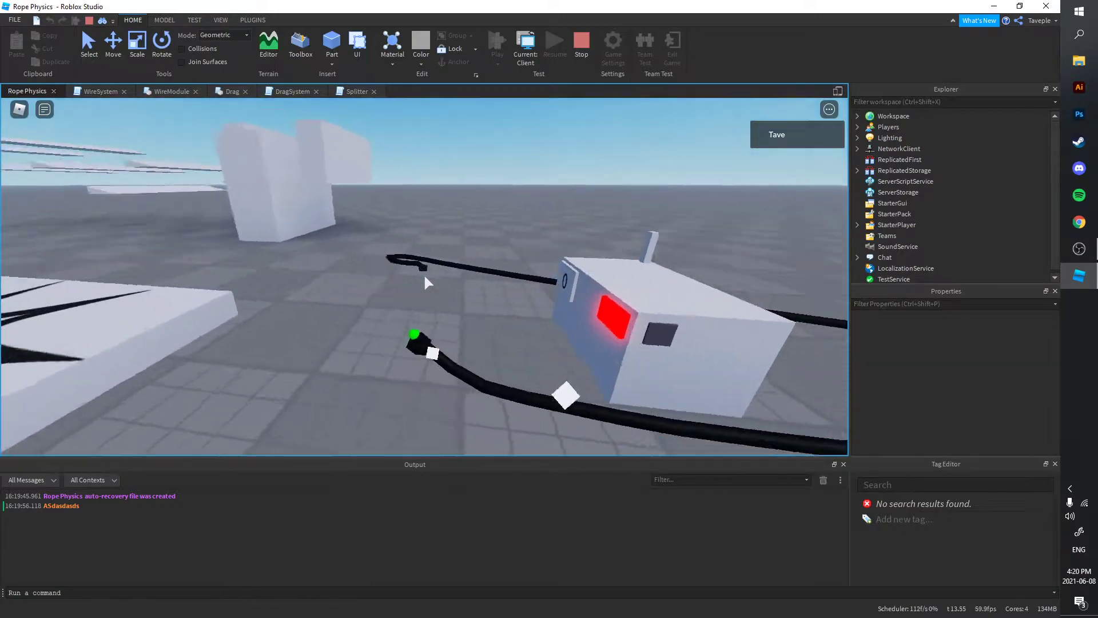
key("w")
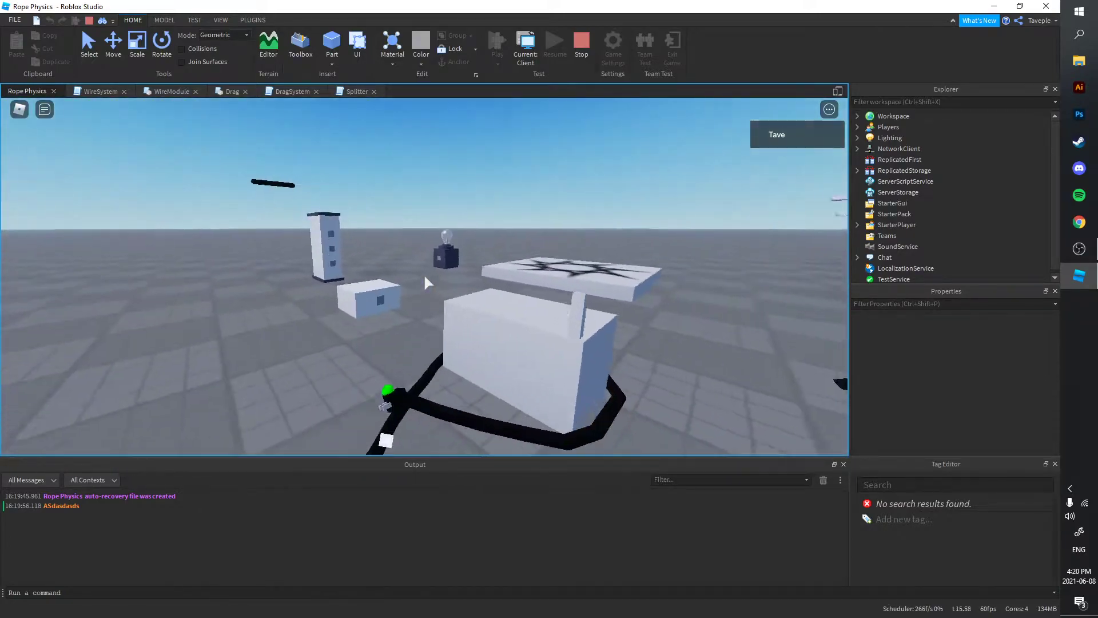
key("w")
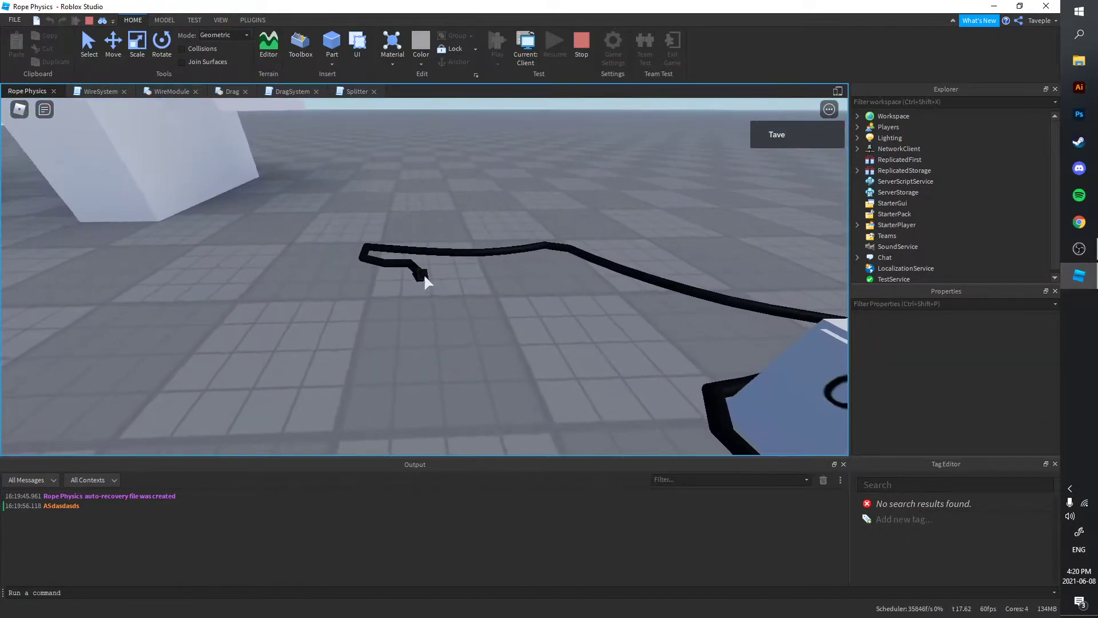
key("w")
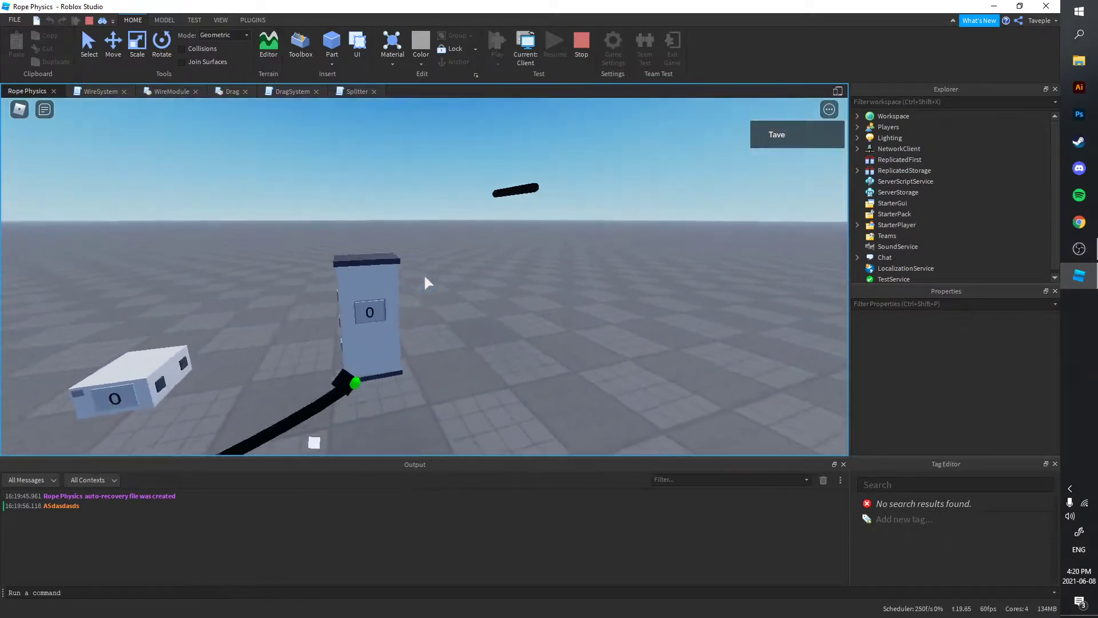
key("w")
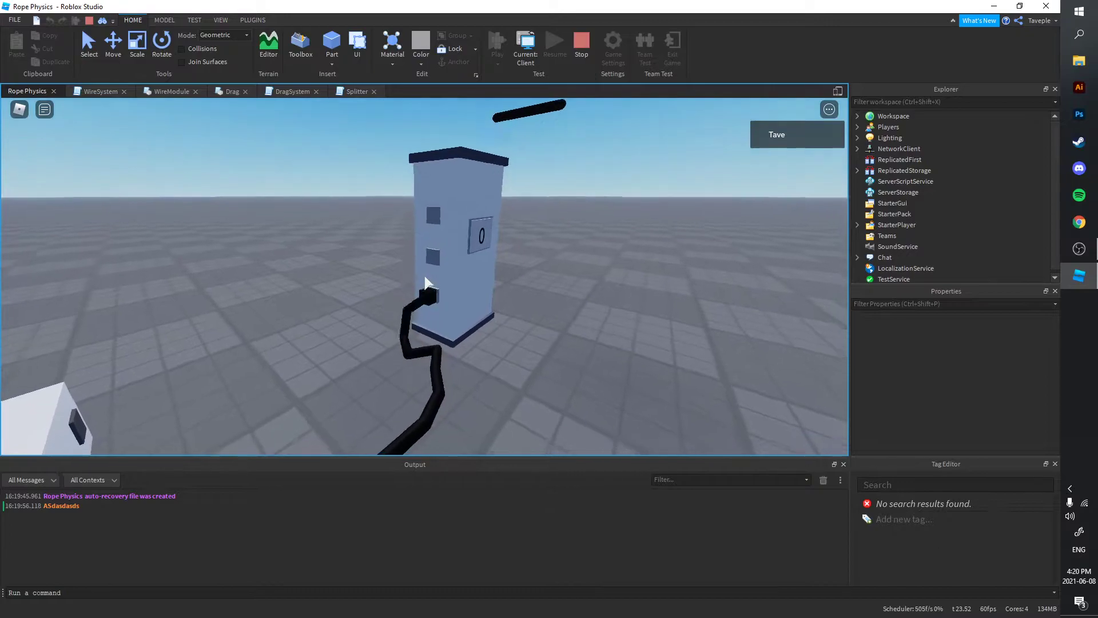
key("w")
left_click(423, 274)
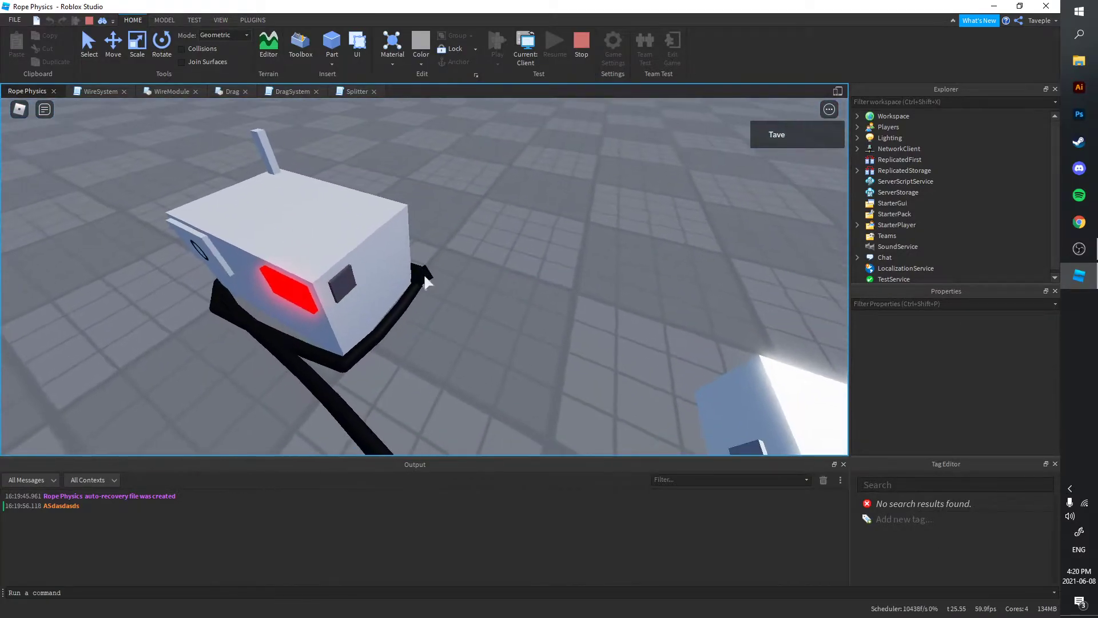
Circle the red-light box to inspect how the wire loops around it
key("s")
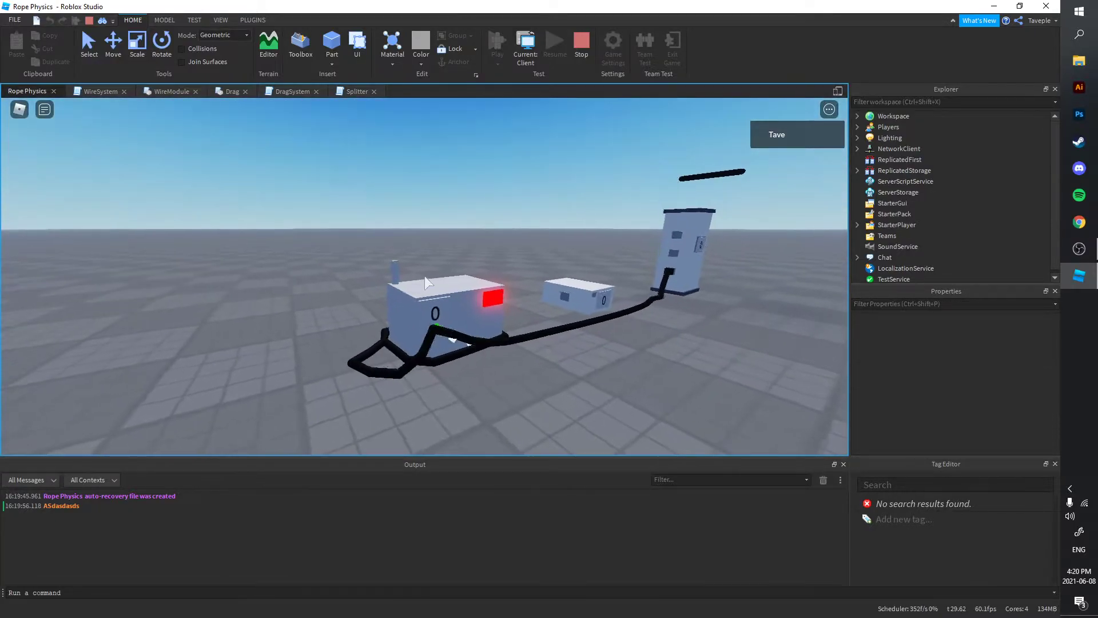
key("w")
key("s")
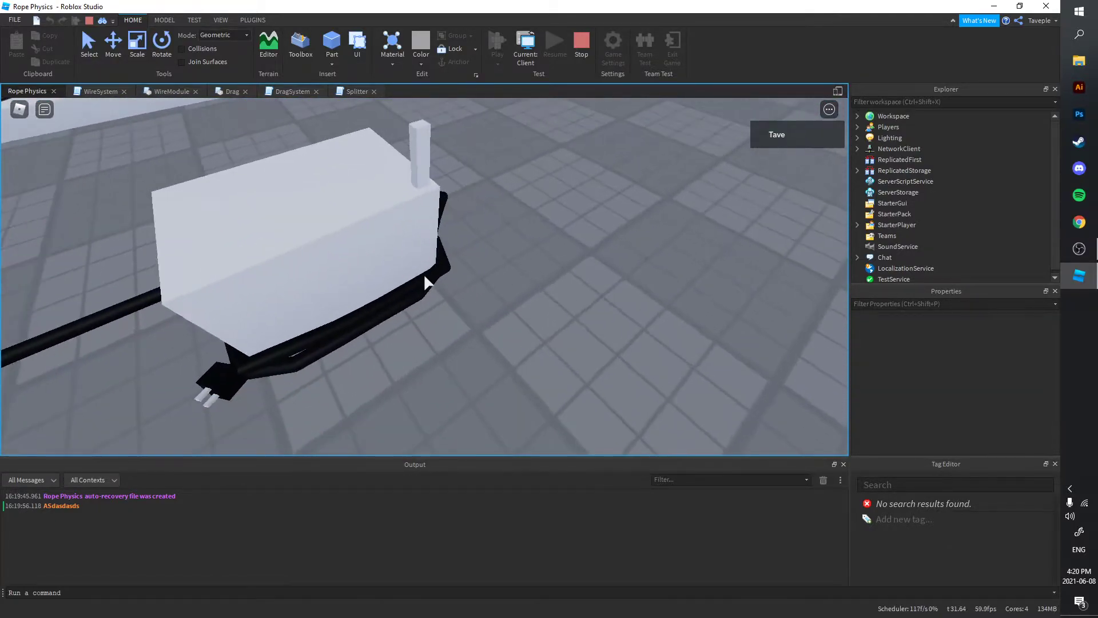
key("w")
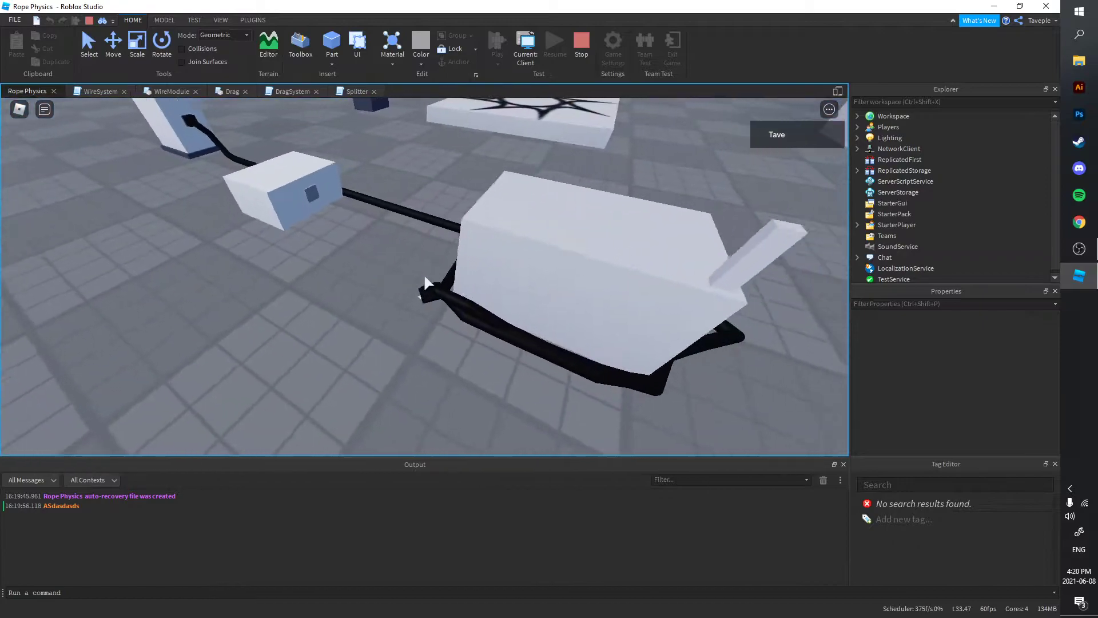
key("s")
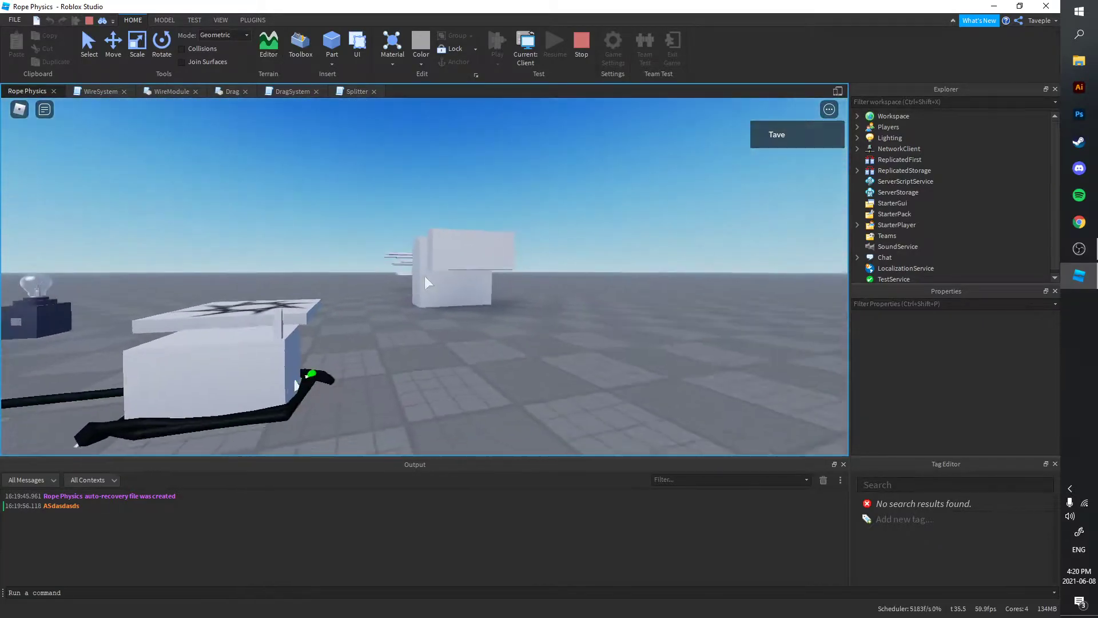
Power on the generator with E so its light goes green, then view the whole layout
right_click_drag(426, 283, 426, 283)
key("e")
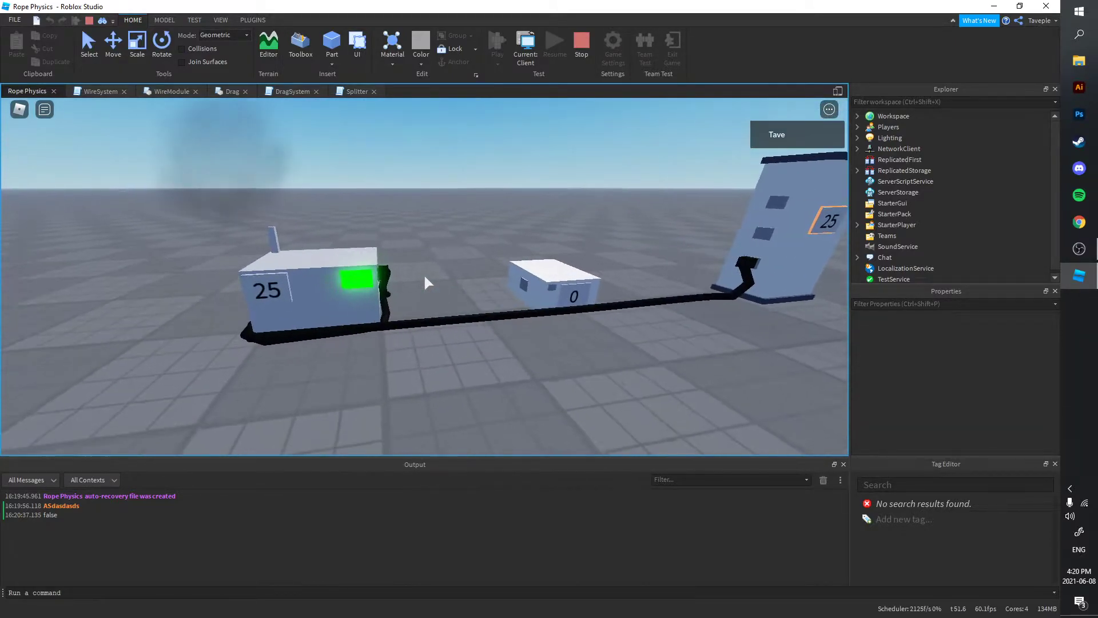
scroll(426, 284, "down", 2)
scroll(426, 283, "down", 3)
right_click_drag(427, 283, 462, 275)
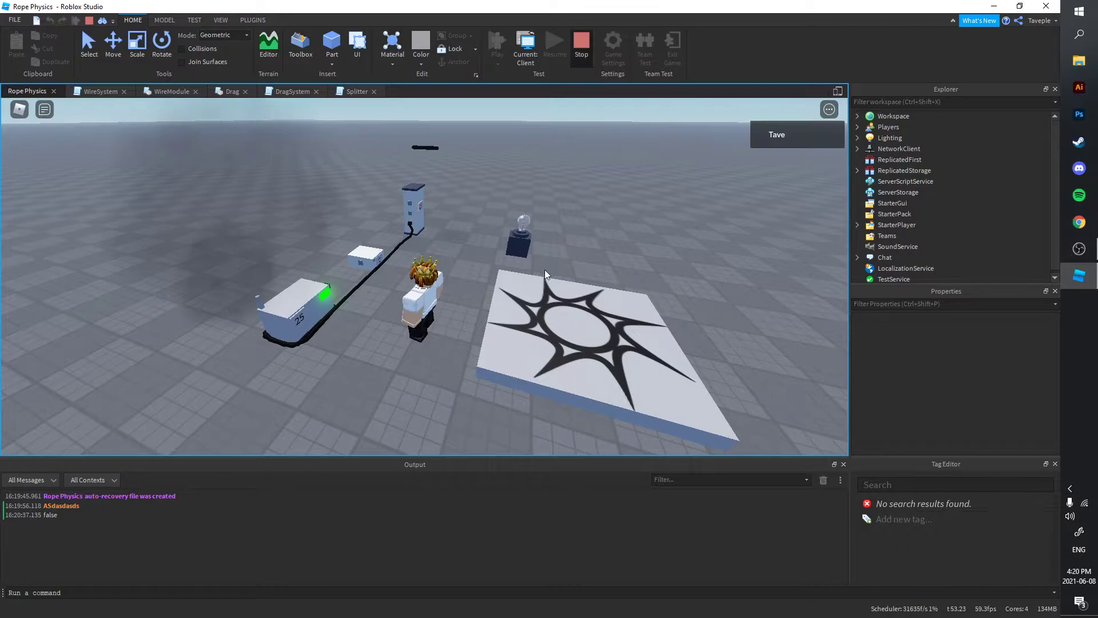
Stop the test and uncomment the Wire2 and Wire3 entries in WireSystem
key("shift+F5")
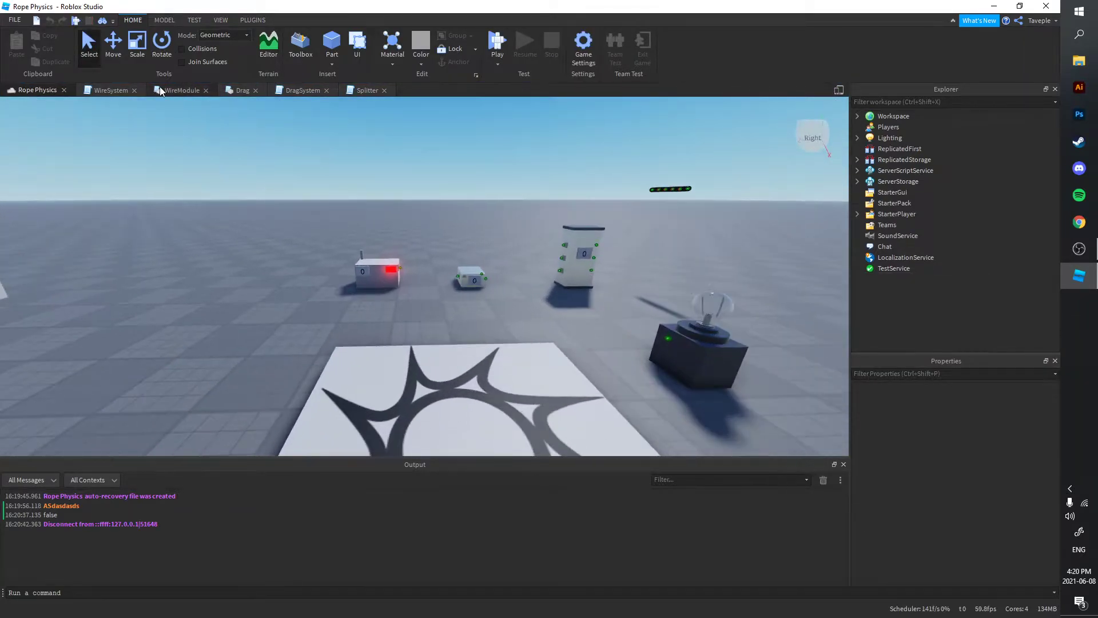
left_click(176, 91)
left_click(112, 91)
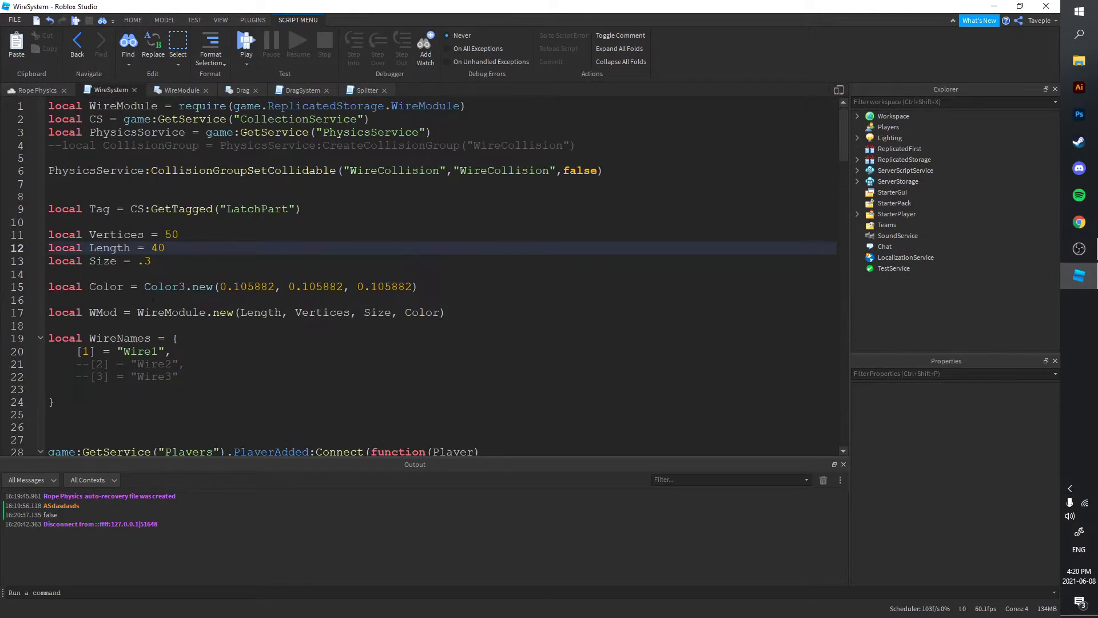
left_click_drag(179, 376, 76, 364)
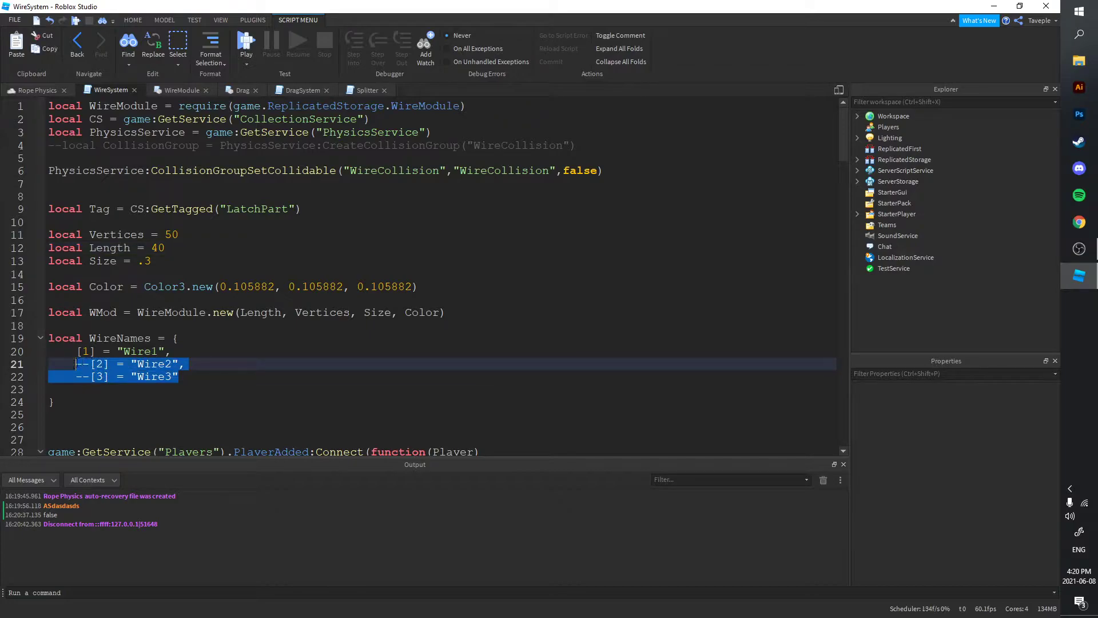
key("alt+c")
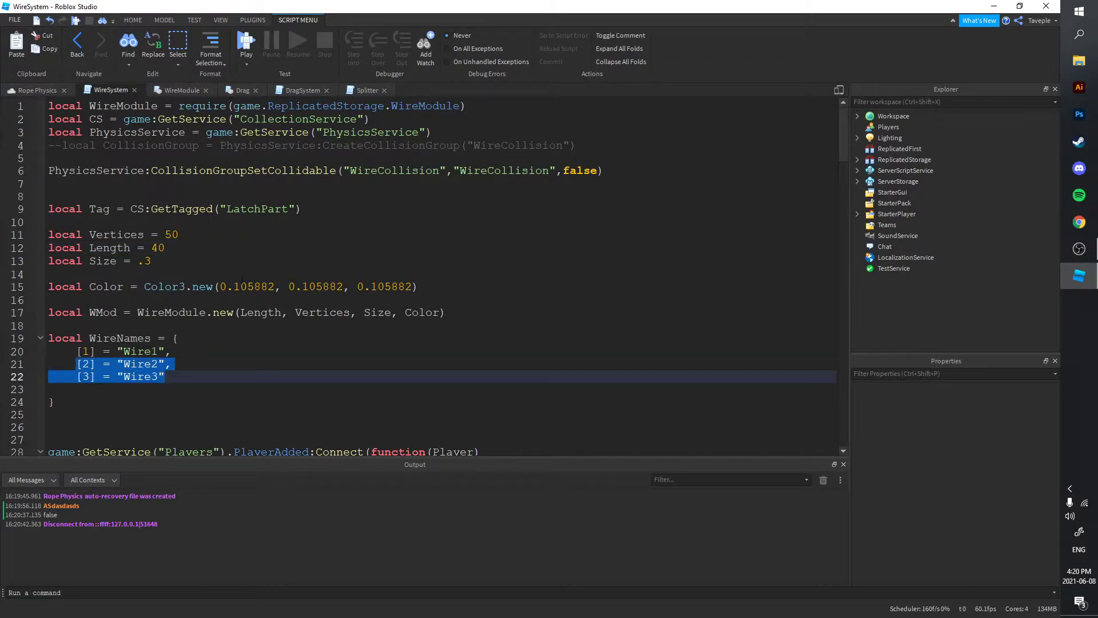
Set the line 15 wire colour to orange with the Color3 picker
left_click(357, 286)
left_click(373, 299)
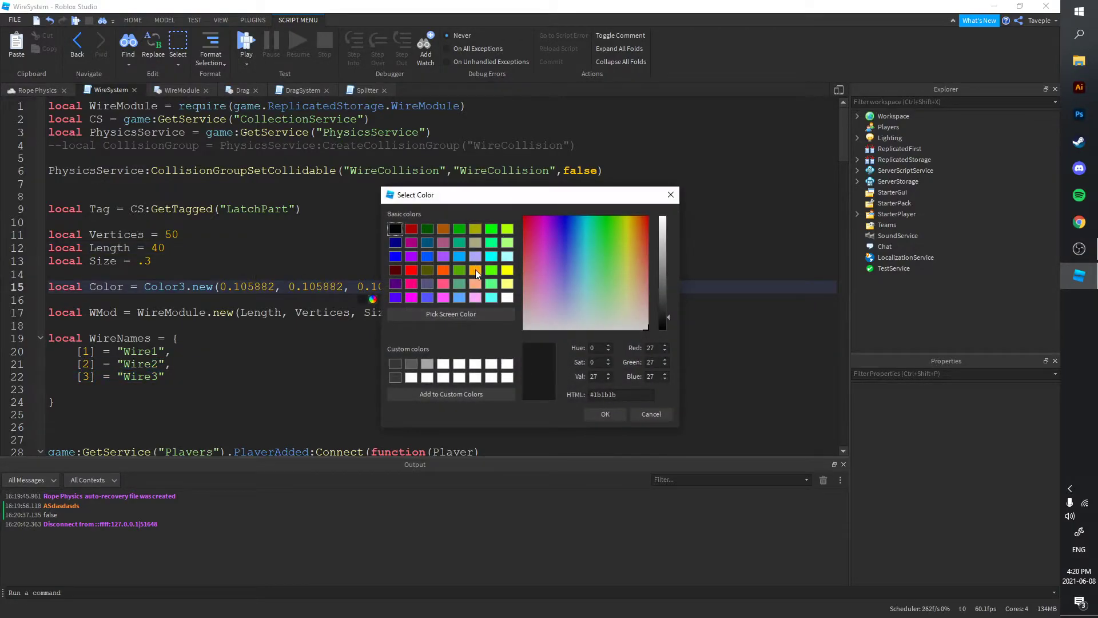
left_click(600, 416)
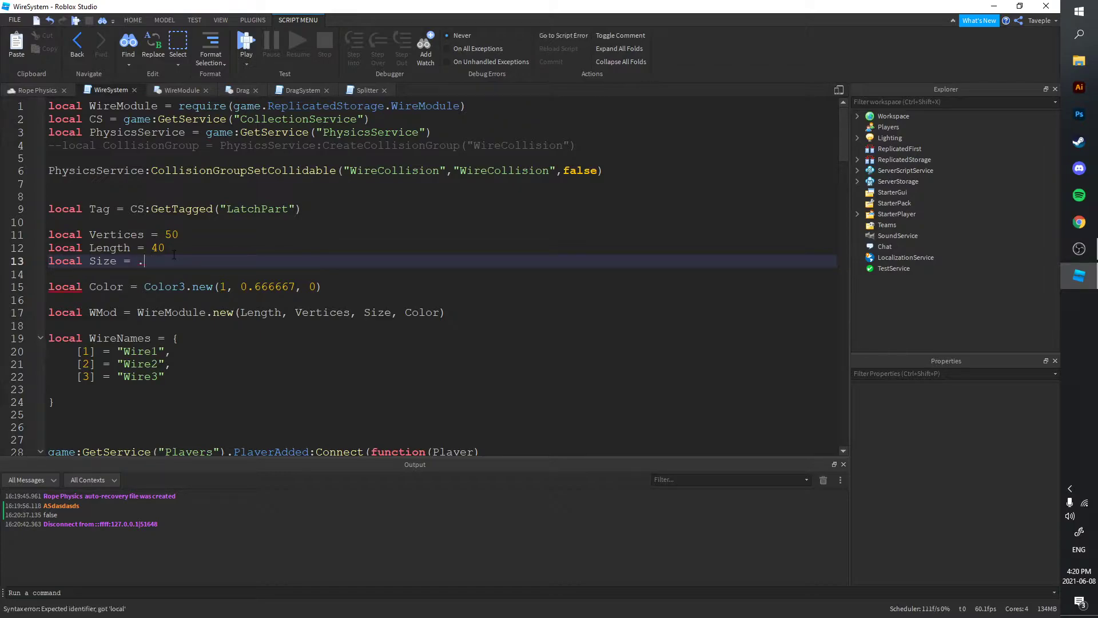
left_click(442, 261)
type("5")
scroll(215, 324, "down", 2)
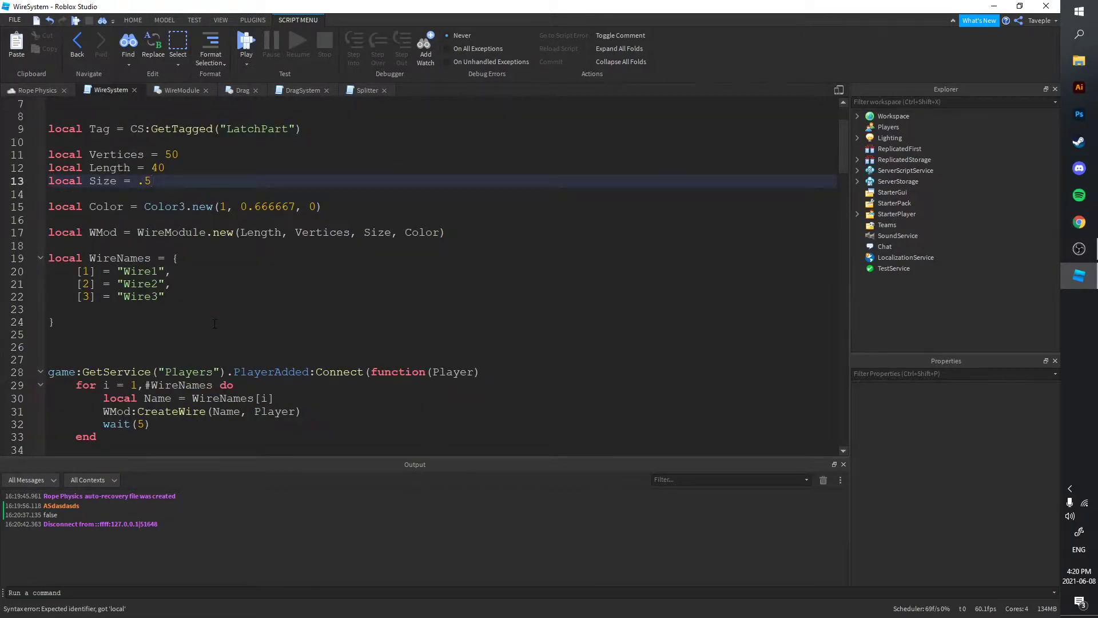
Start the playtest, grab the loose orange wire end, and plug it into the small box
left_click(255, 39)
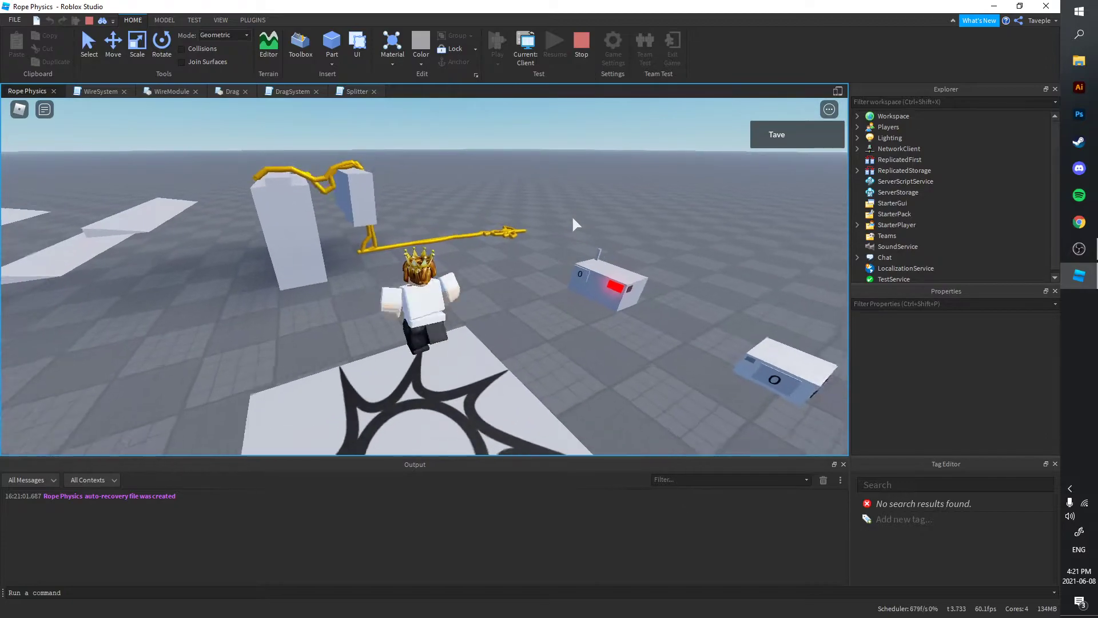
key("w")
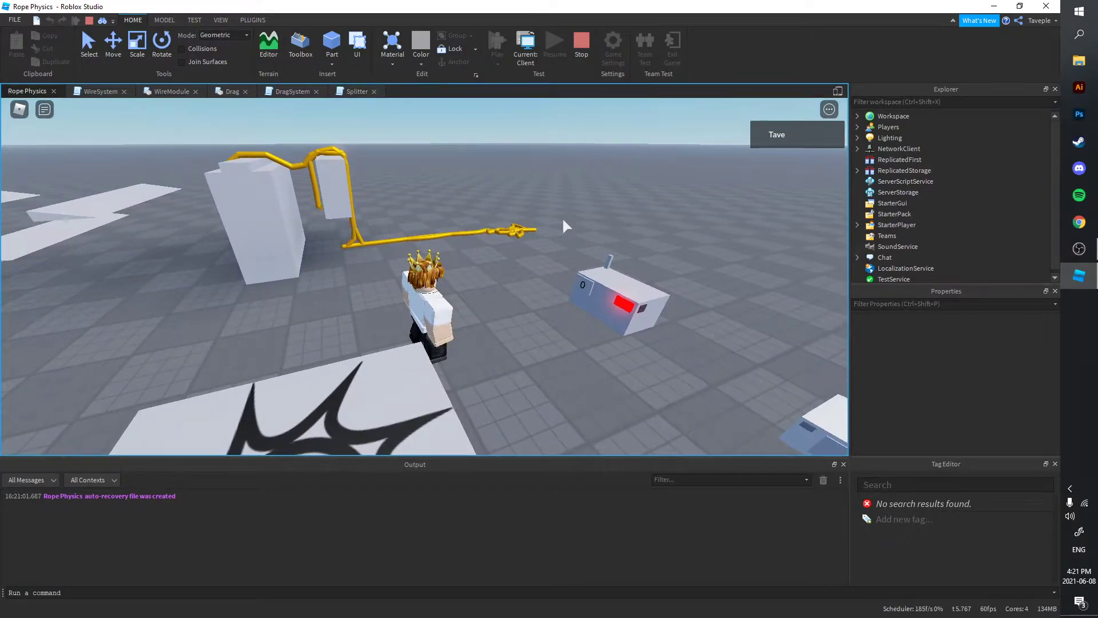
scroll(564, 226, "up", 5)
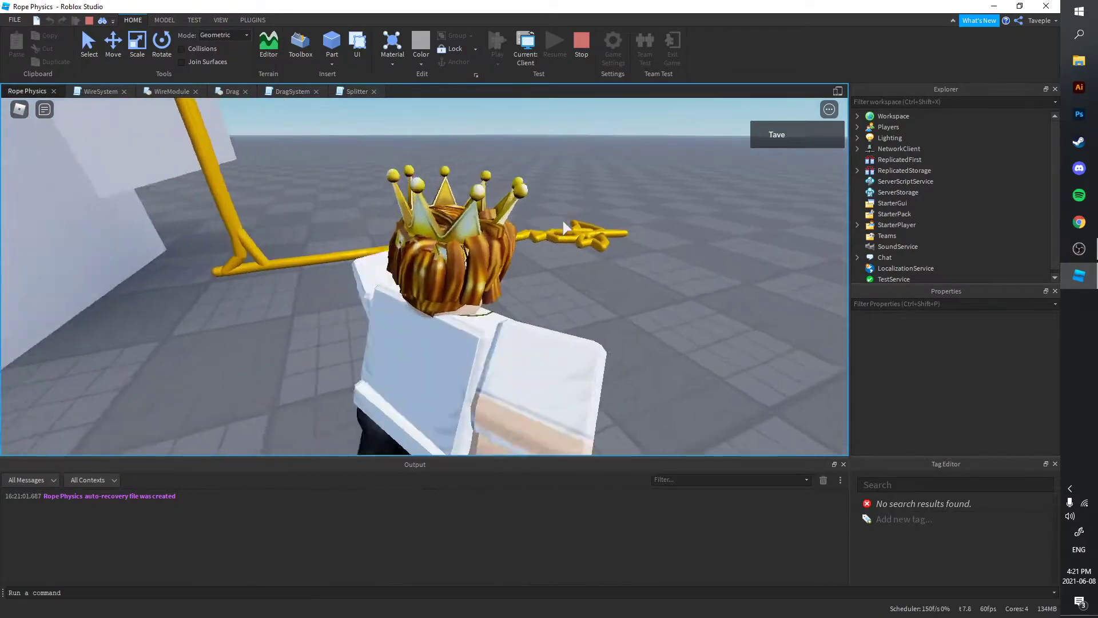
scroll(424, 282, "up", 3)
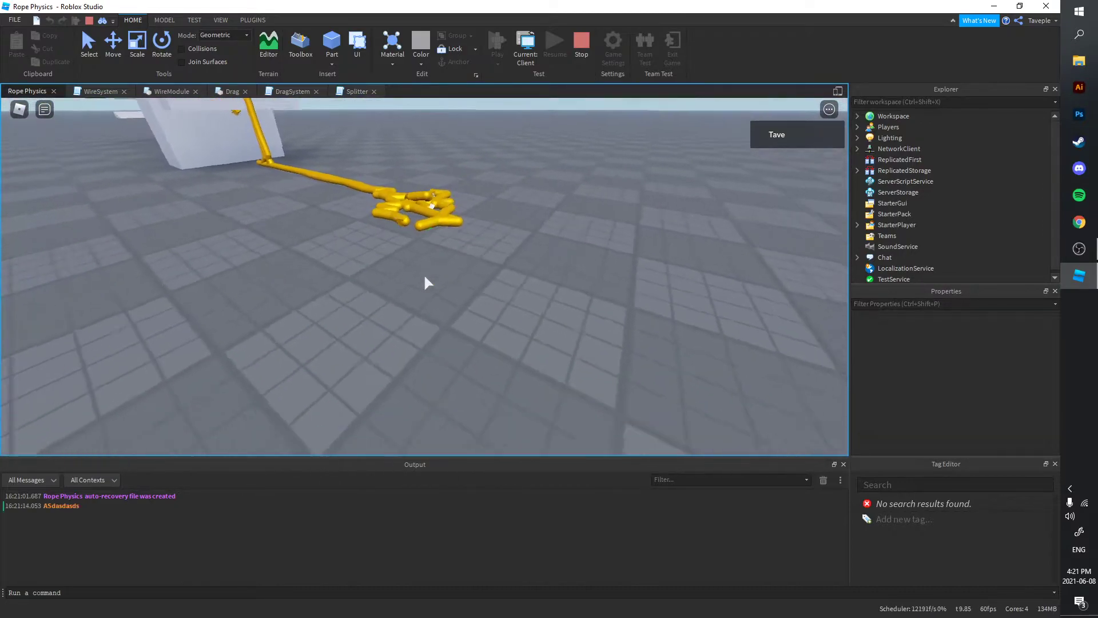
left_click(423, 283)
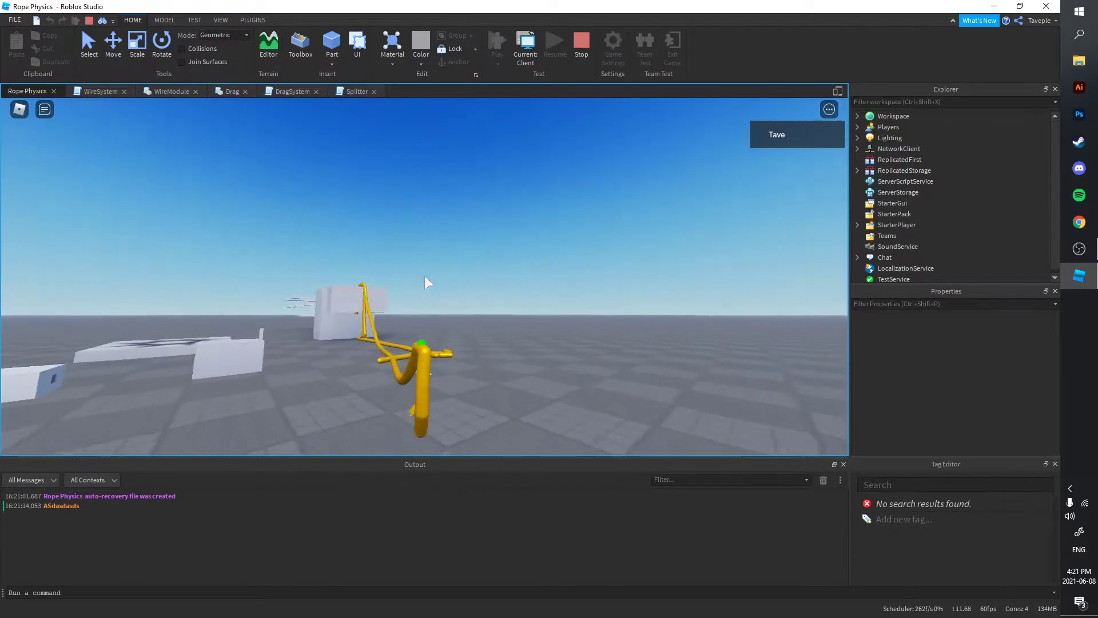
key("w")
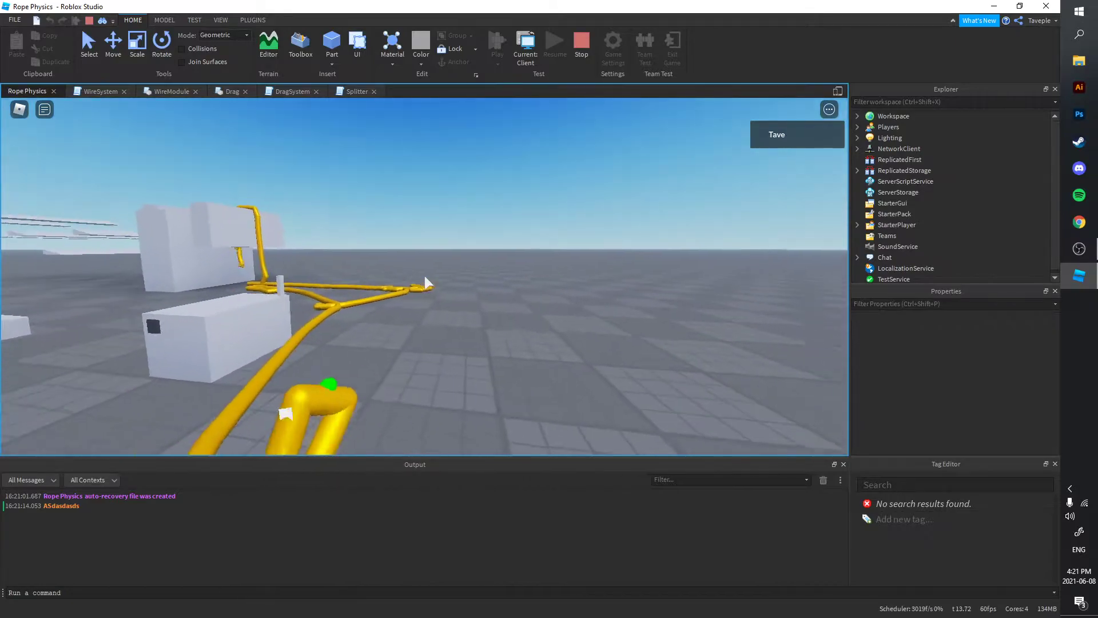
key("w")
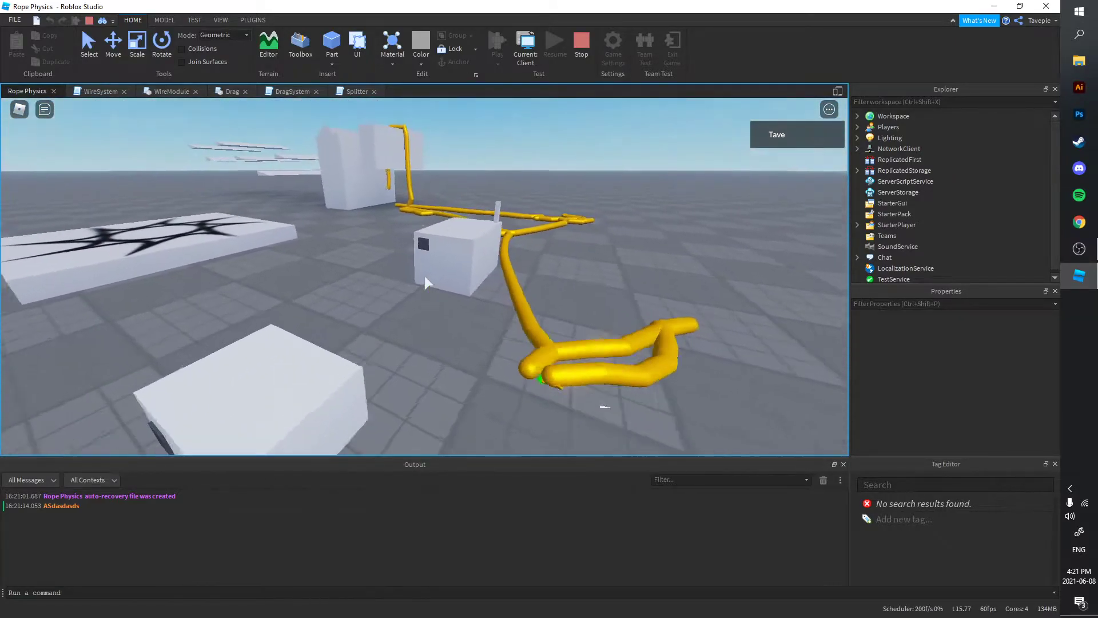
key("w")
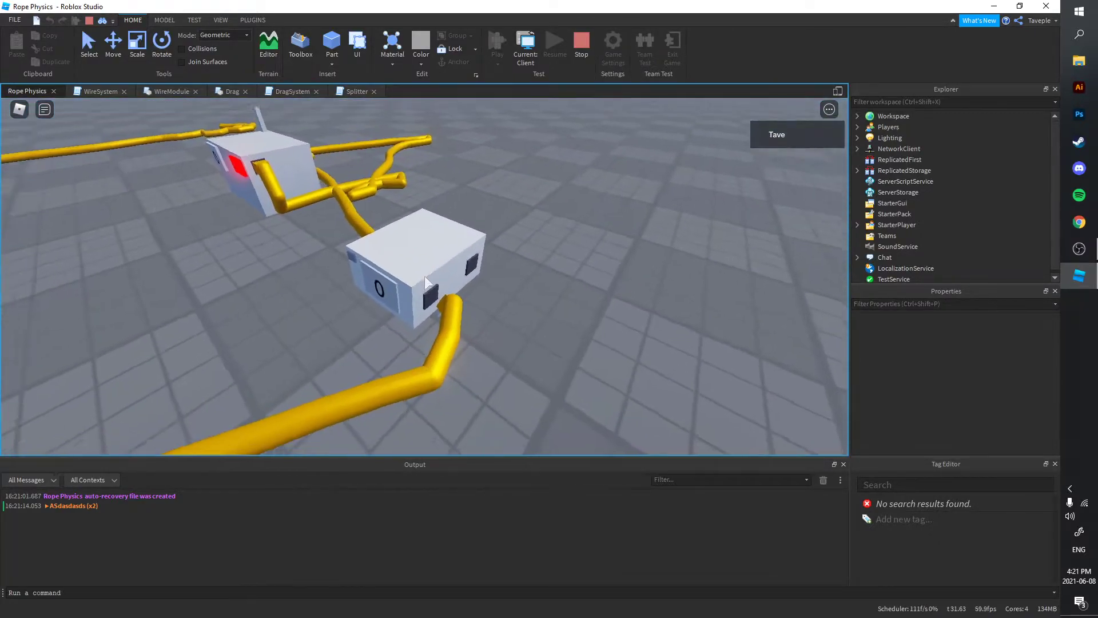
Carry a golden wire end past the tower and plug it into the light bulb block
right_click_drag(426, 284, 426, 284)
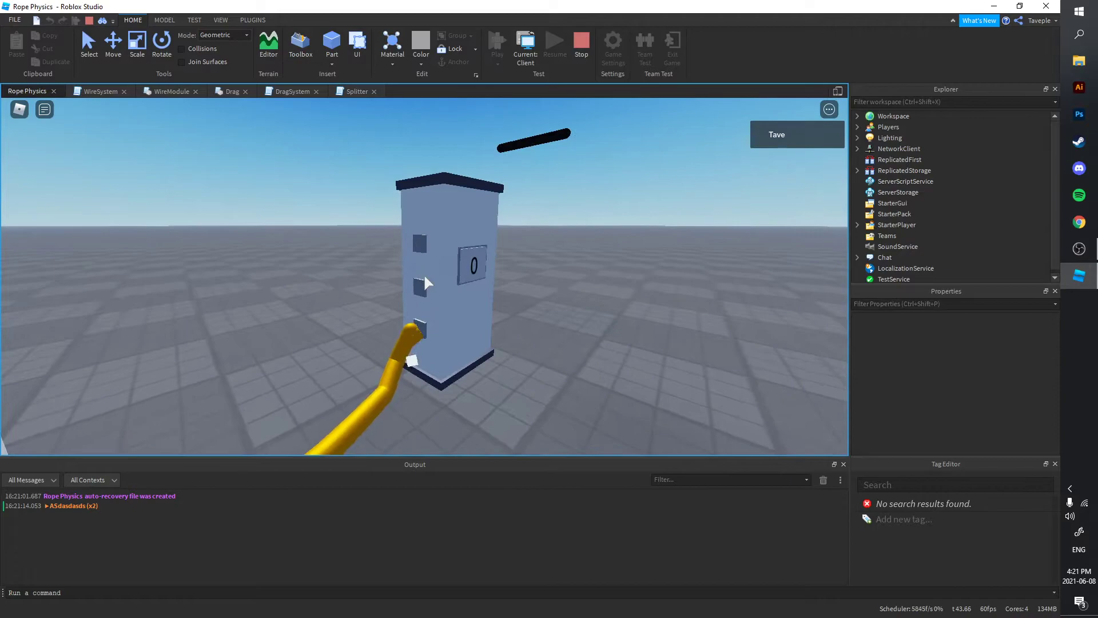
right_click_drag(427, 283, 424, 281)
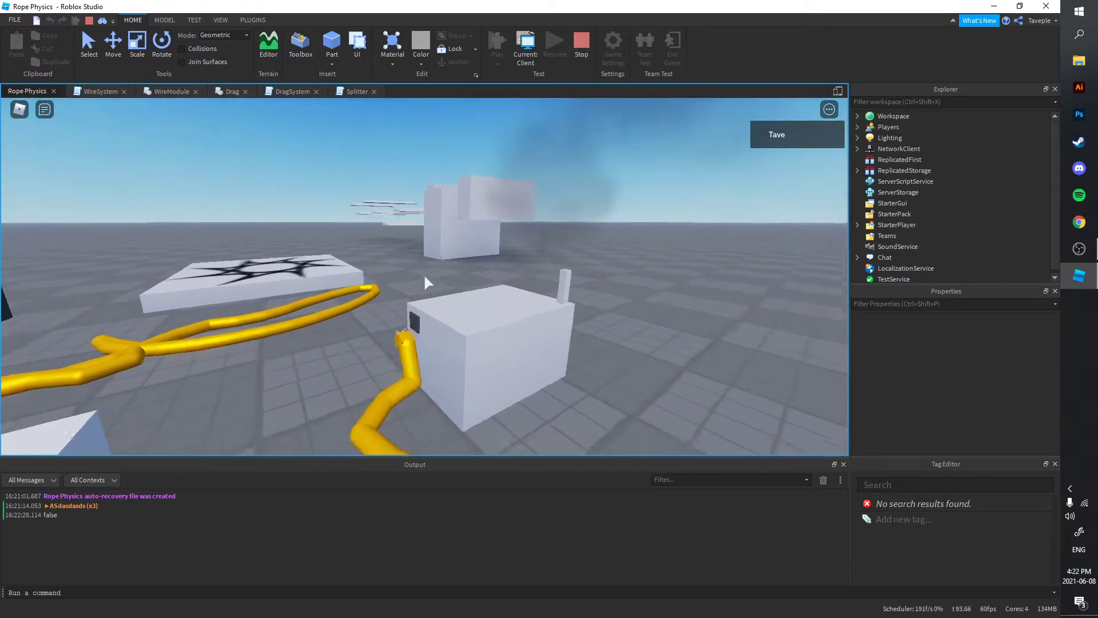
right_click_drag(426, 284, 426, 283)
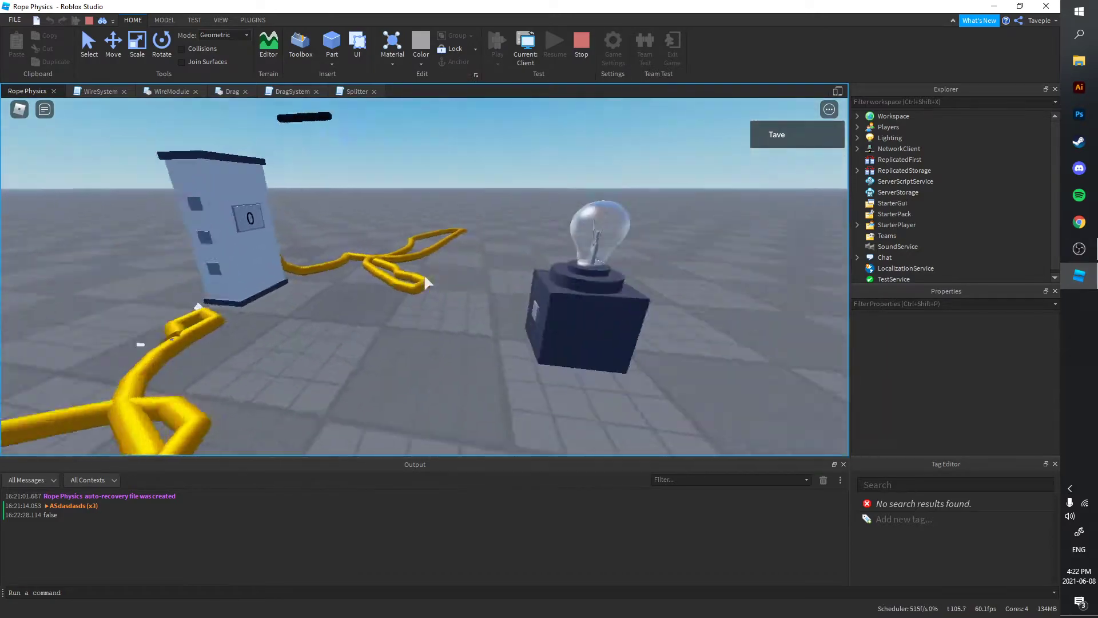
Plug the carried wire into the lamp, then orbit the view around the avatar
left_click_drag(426, 283, 426, 283)
right_click_drag(426, 283, 426, 284)
scroll(426, 283, "down", 2)
scroll(426, 284, "down", 4)
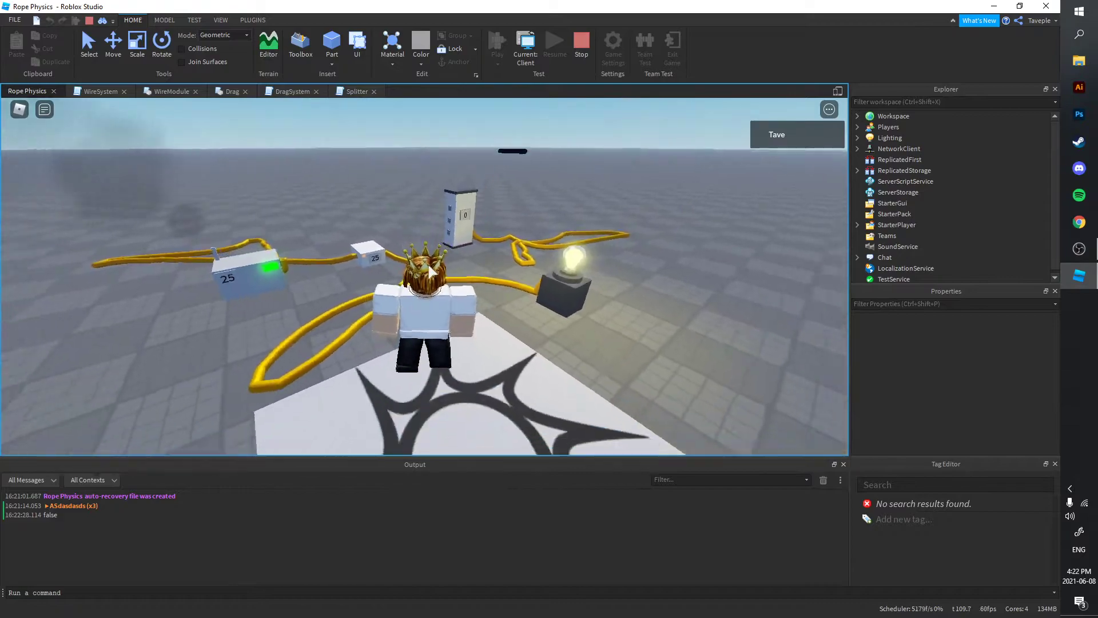
right_click_drag(361, 266, 390, 265)
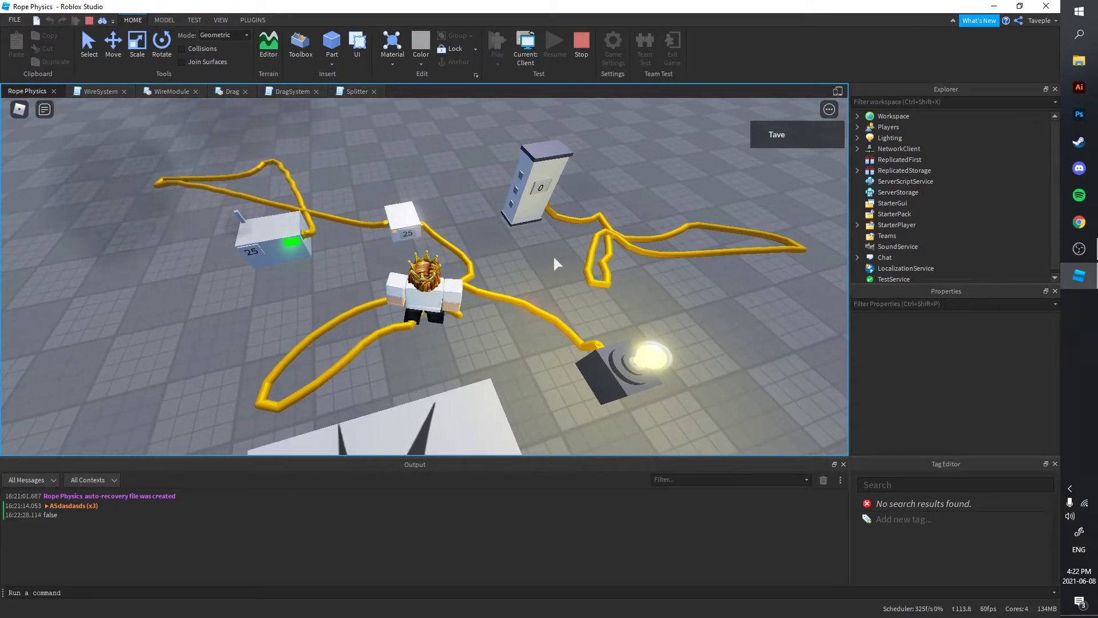
mouse_move(547, 263)
right_mouse_down()
mouse_move(376, 323)
mouse_move(484, 322)
right_mouse_up()
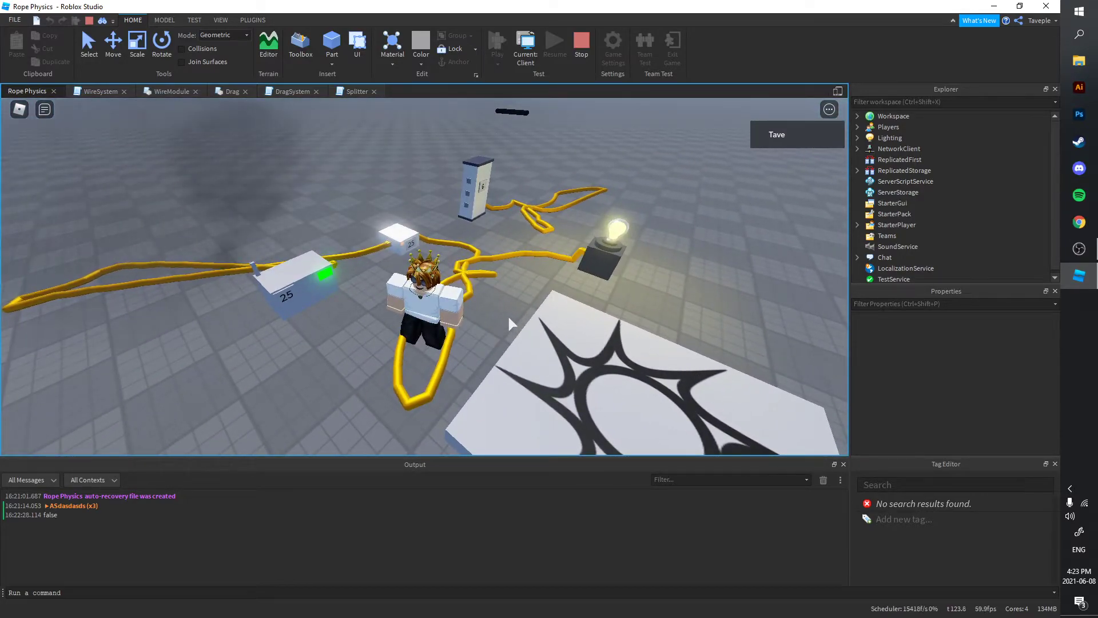
right_click_drag(508, 317, 509, 316)
scroll(595, 152, "up", 5)
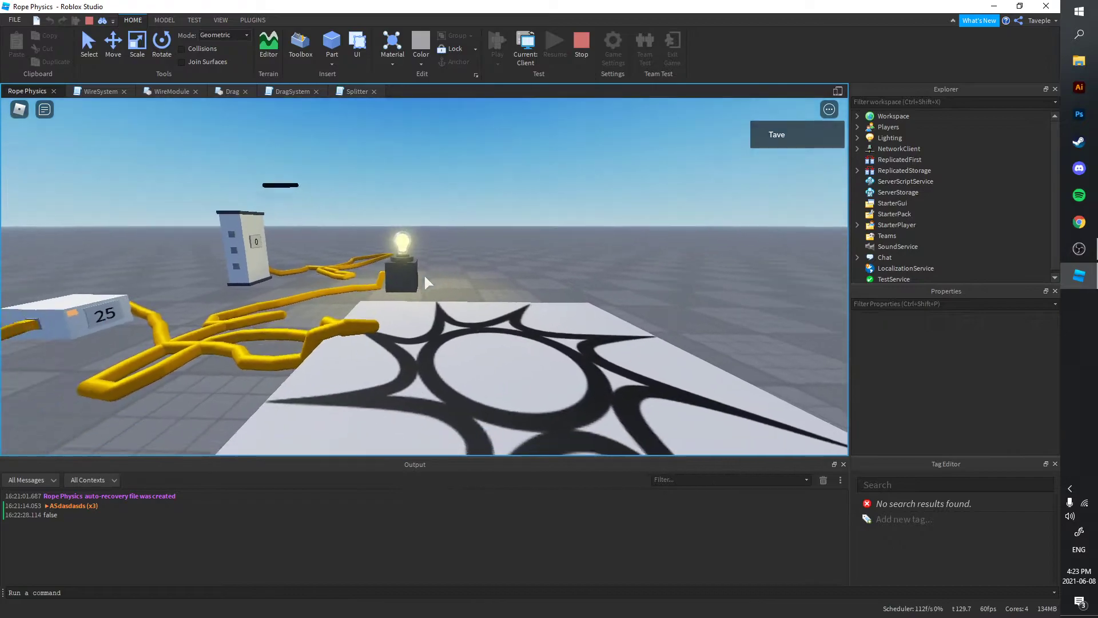
Walk past the lamp to the power box and switch it off, turning its light red
key("w")
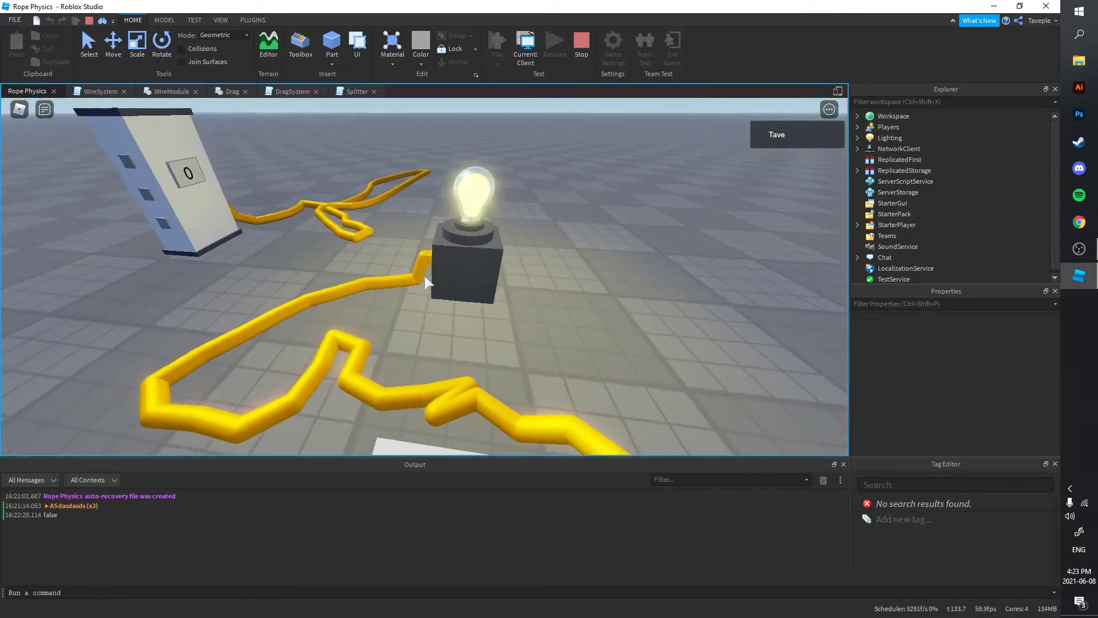
key("w")
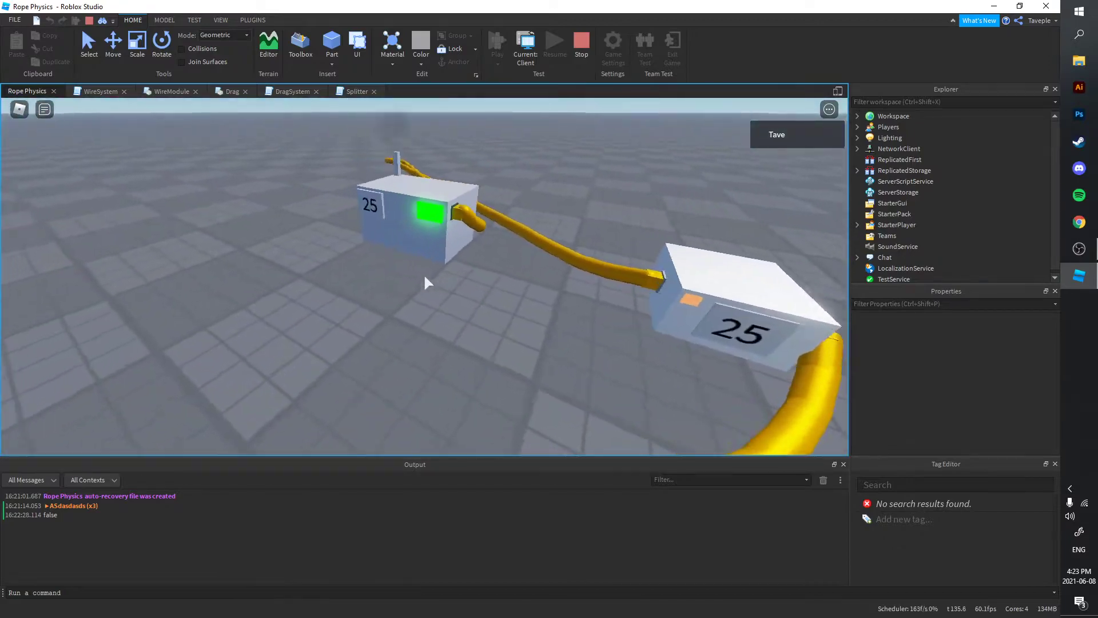
key("e")
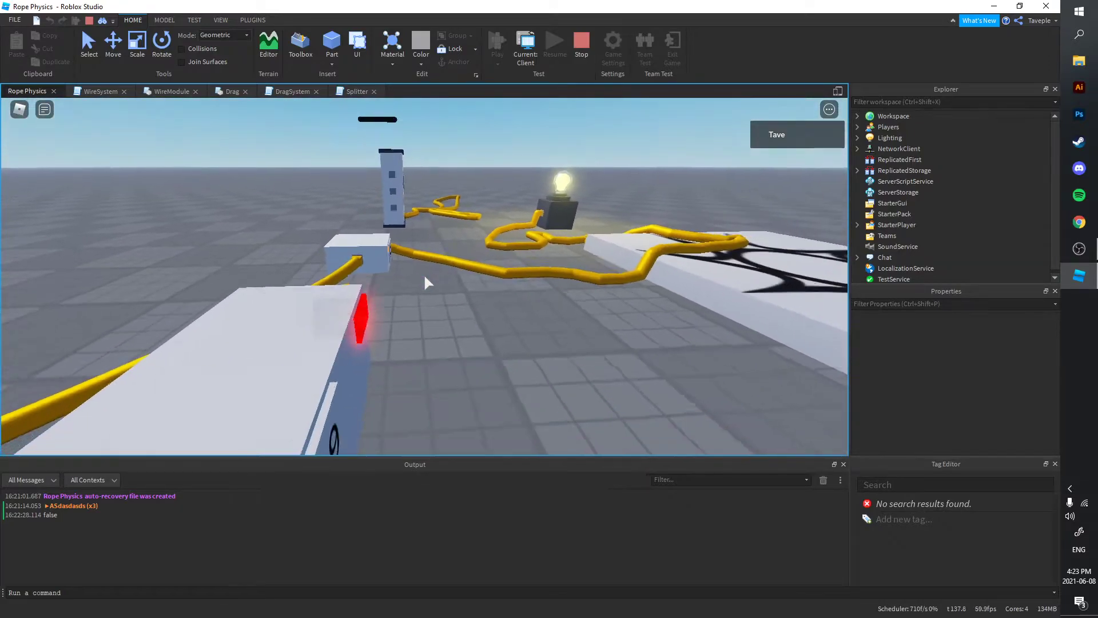
scroll(426, 284, "down", 5)
scroll(426, 283, "down", 5)
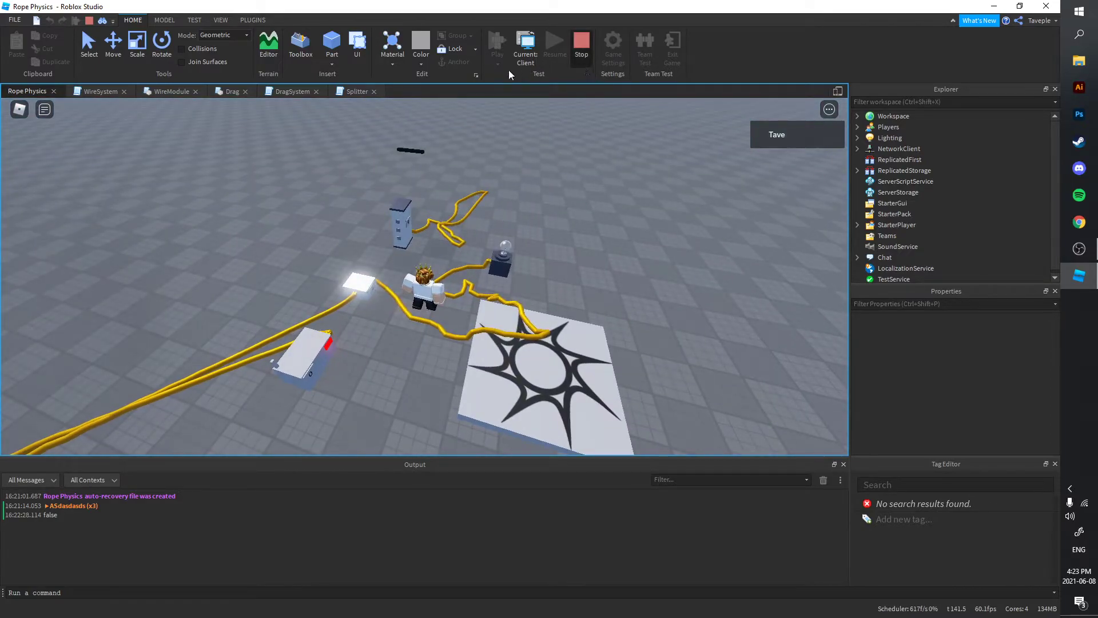
Stop the Rope Physics playtest with Shift+F5 and fly the edit camera toward the lamp and boxes
key("shift+F5")
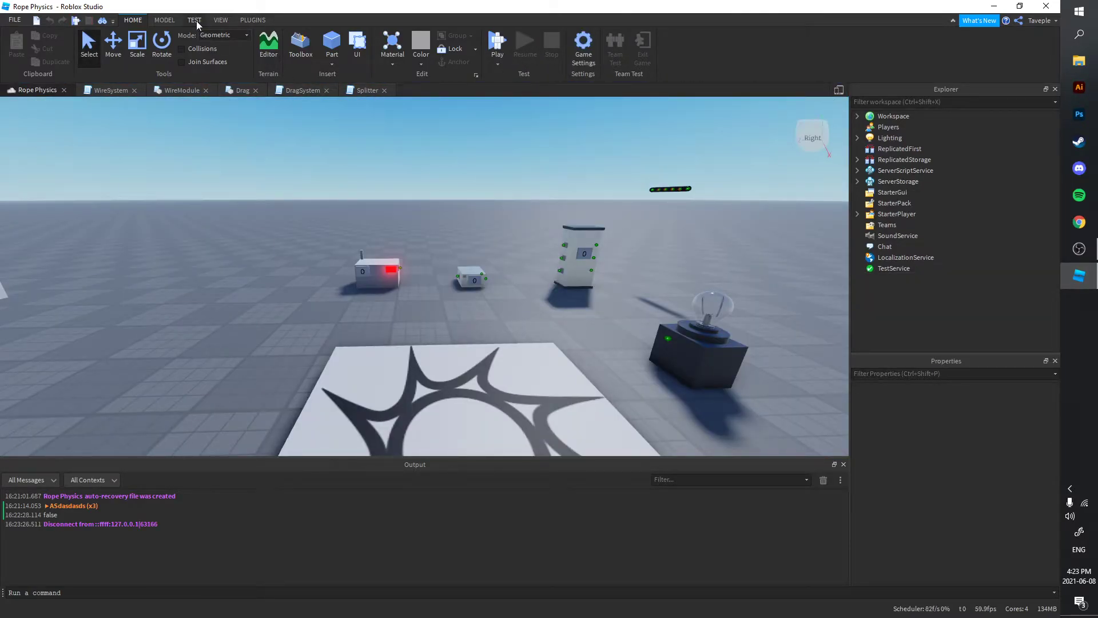
right_click_drag(383, 133, 328, 149)
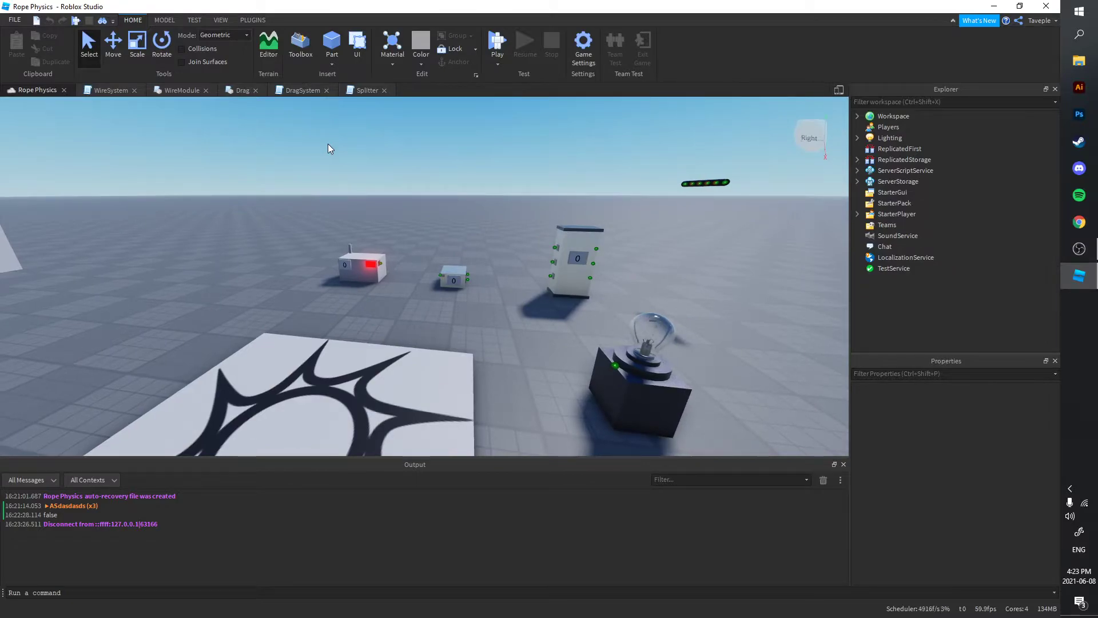
key("w")
right_click_drag(327, 149, 328, 148)
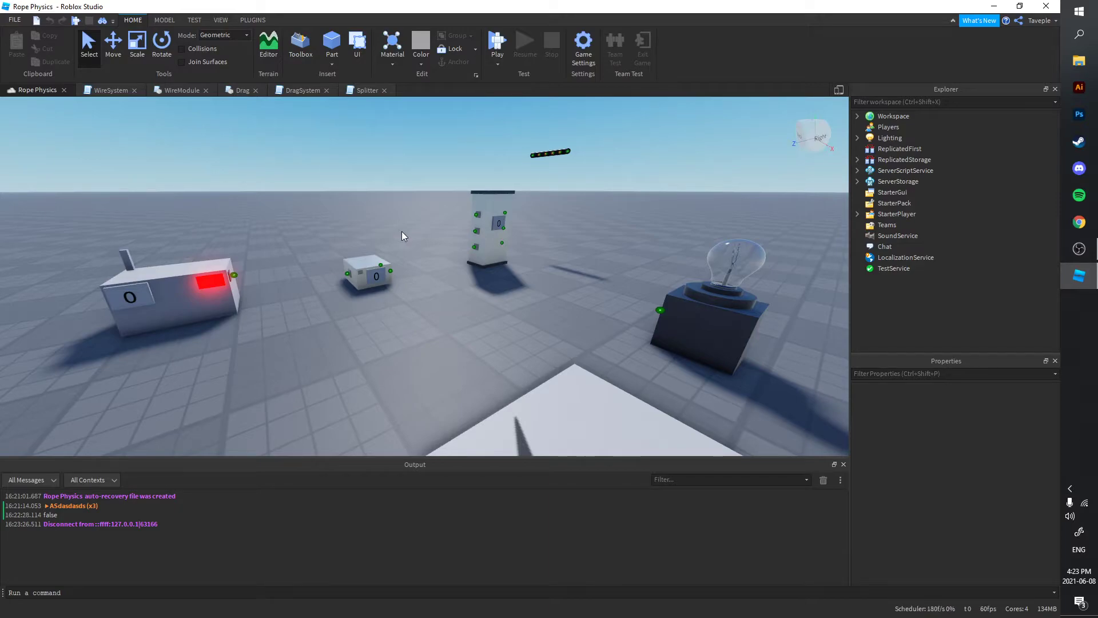
Open HitPoint from Recent Games via File > Open from Roblox and dismiss the warning
left_click(15, 20)
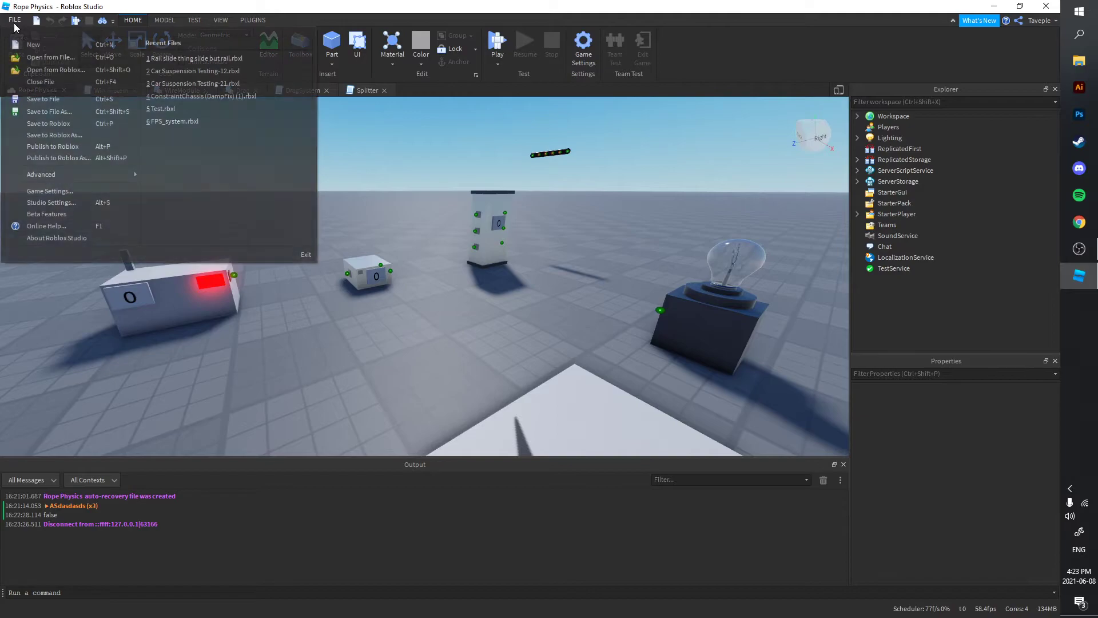
left_click(49, 75)
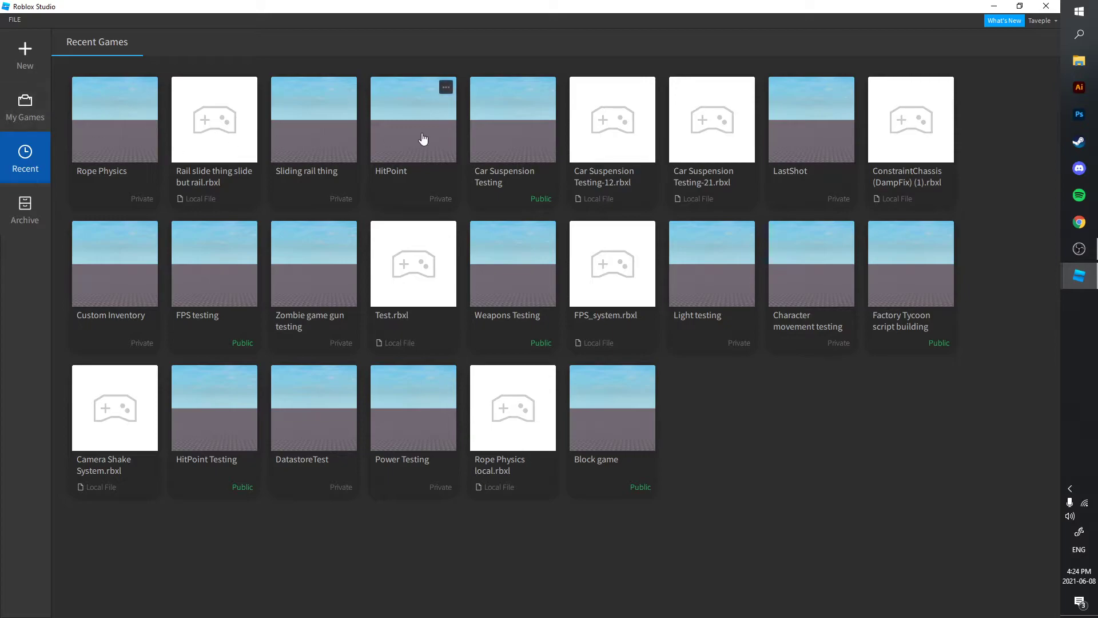
left_click(424, 163)
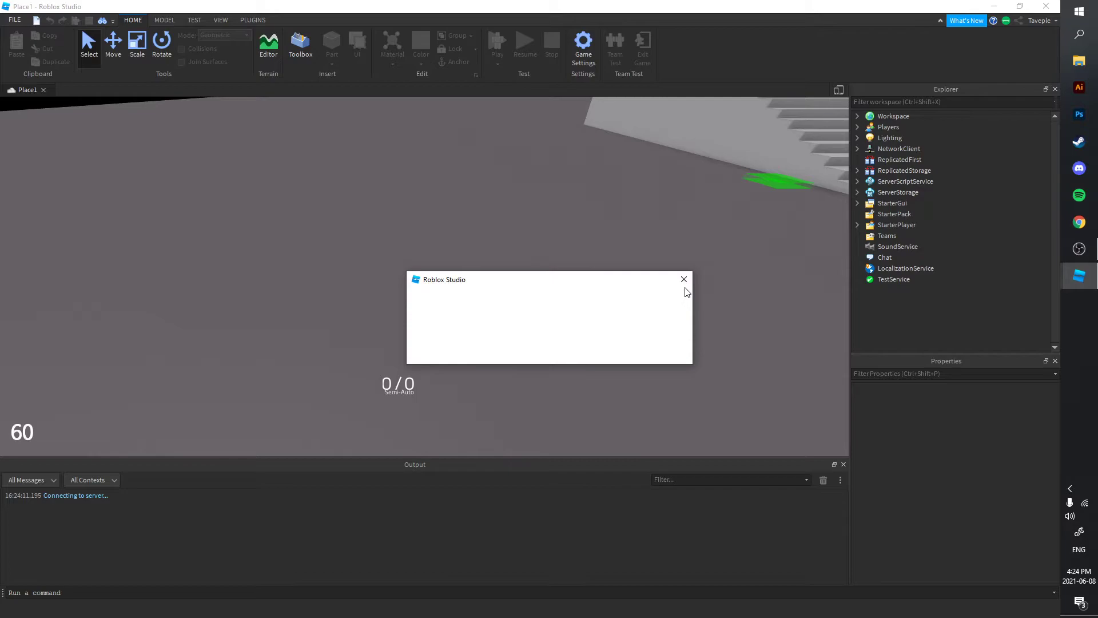
left_click(685, 280)
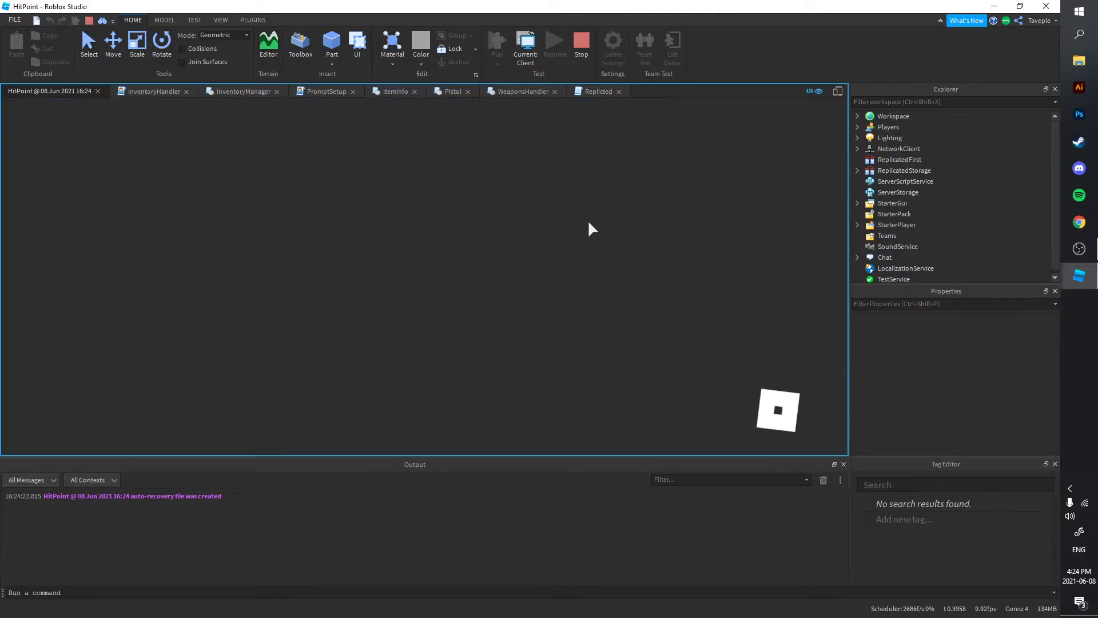
Walk to the pistol on the floor, pick it up with E and equip it
key("d")
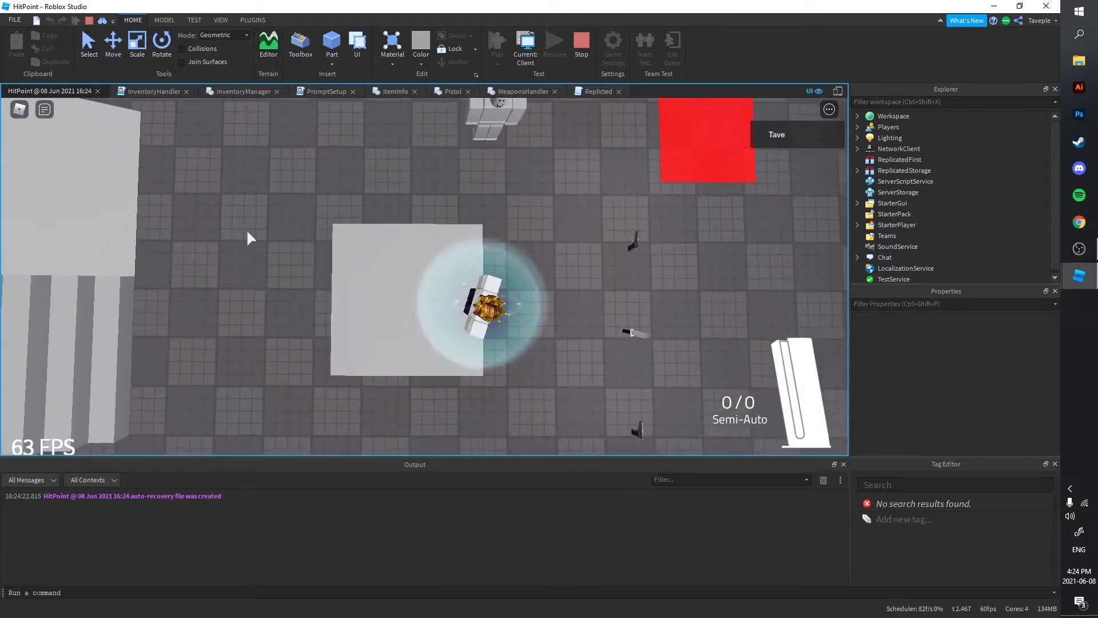
key("a")
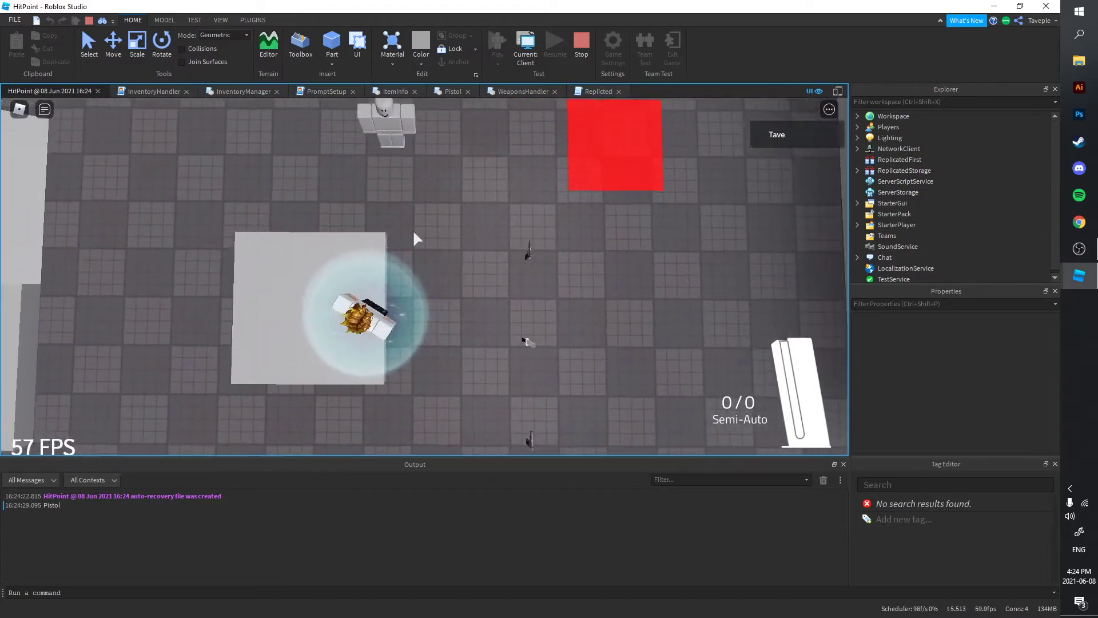
key("d")
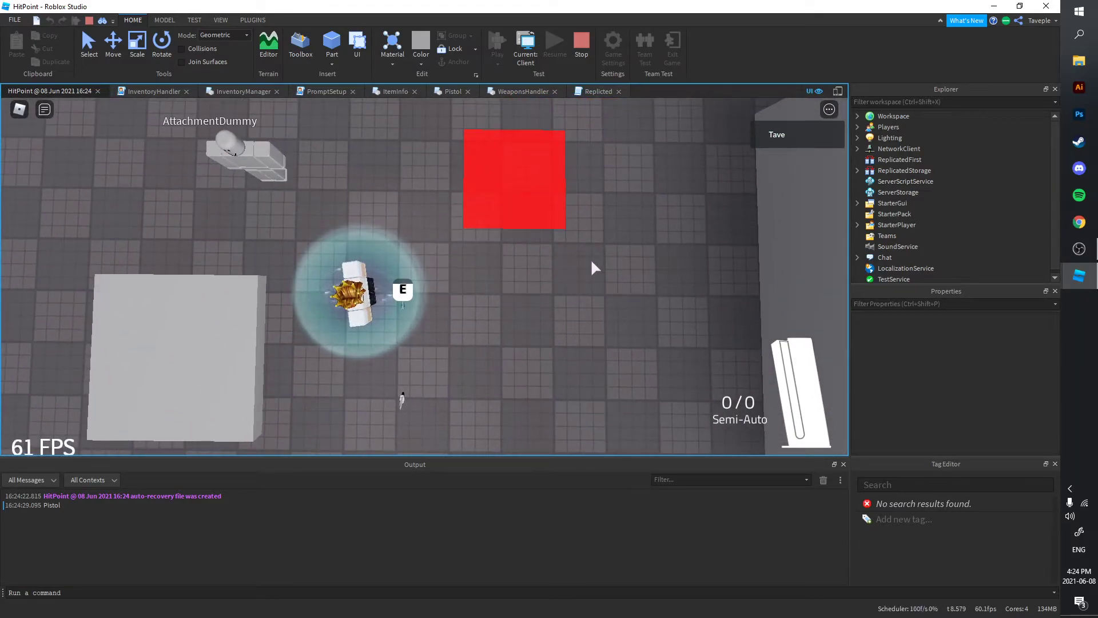
key("e")
left_click(348, 171)
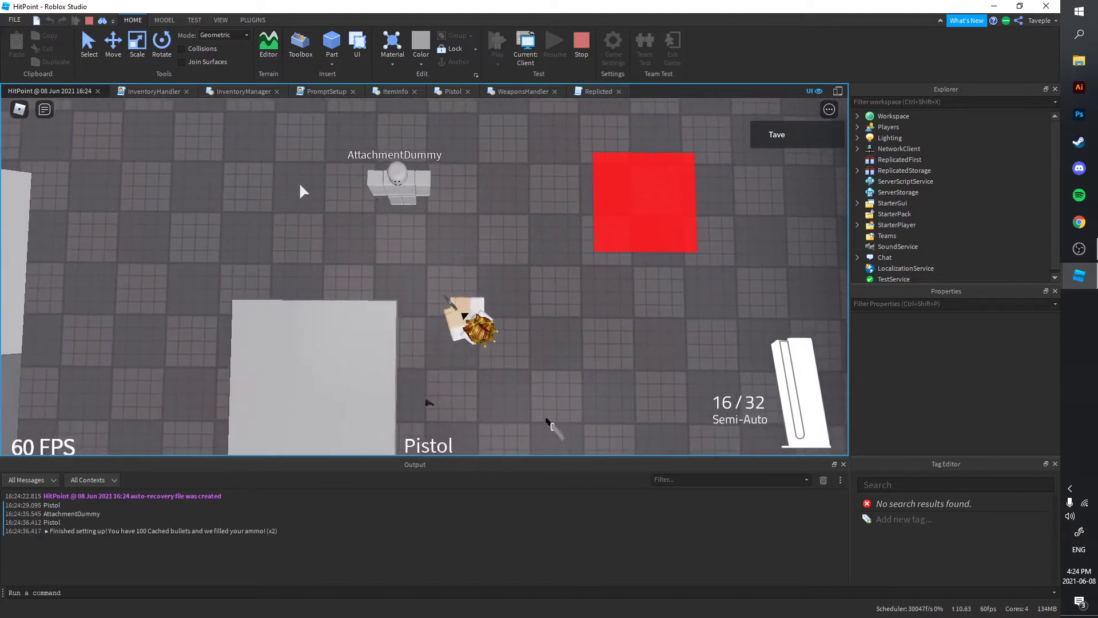
Fire the pistol repeatedly at the dummies
key("d")
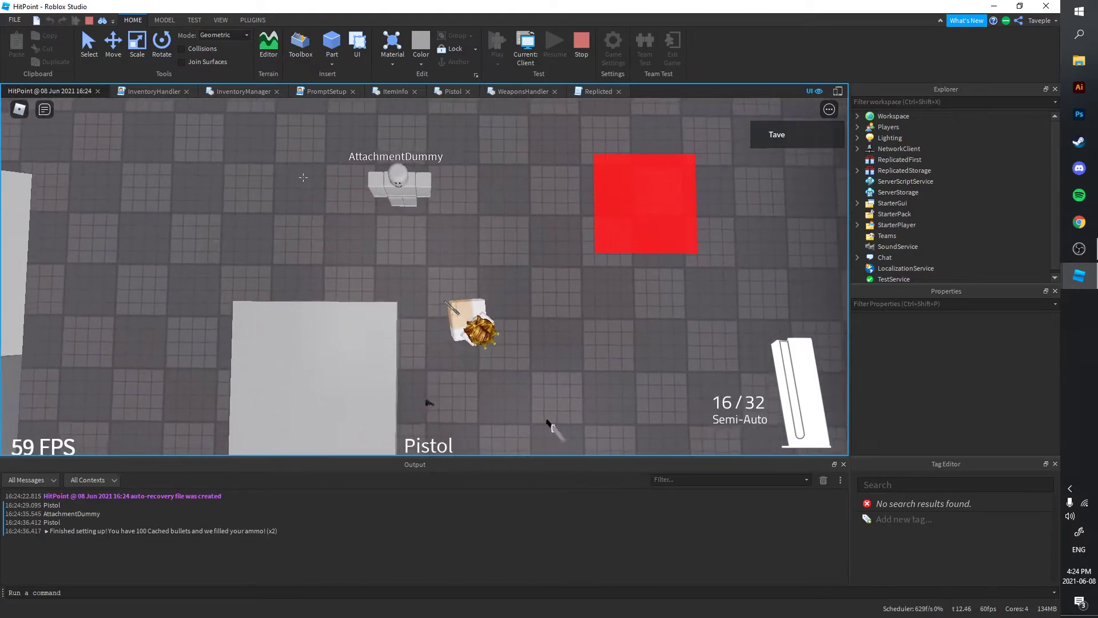
left_click(412, 163)
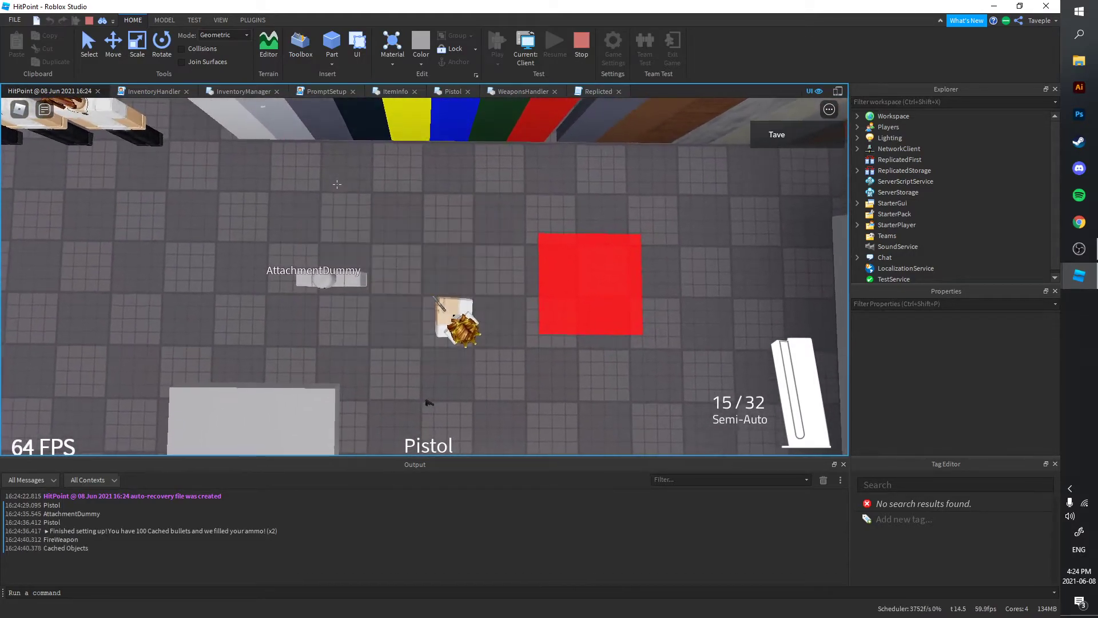
left_click(360, 180)
left_click(321, 197)
left_click(360, 193)
left_click(369, 192)
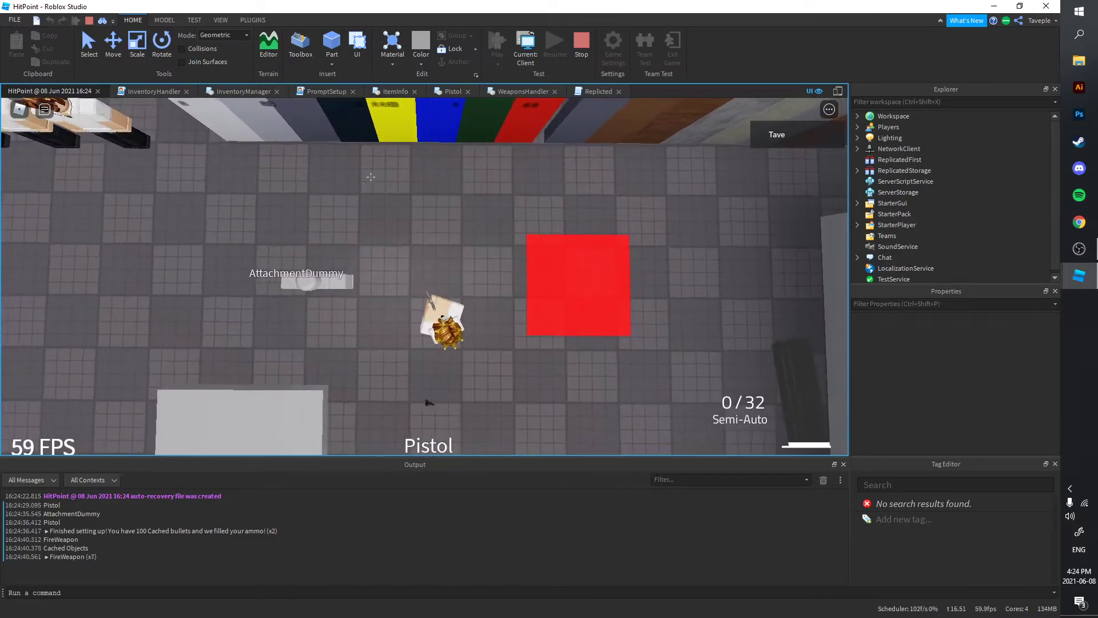
Reload the pistol with R and keep shooting the dummies until ammo reads 0/0
key("r")
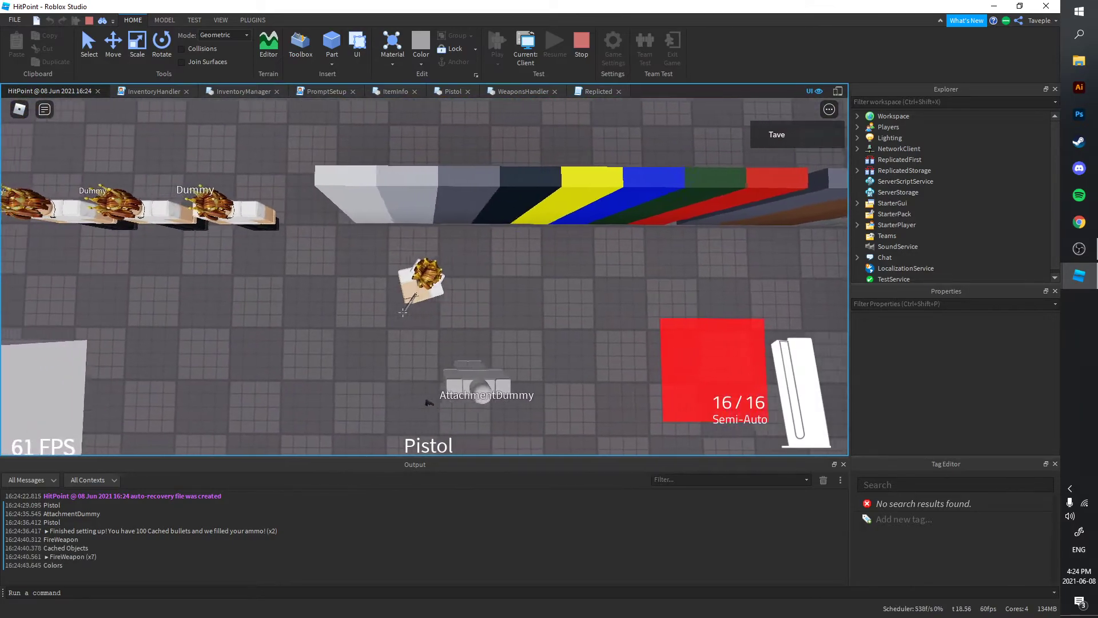
key("a")
left_click(428, 403)
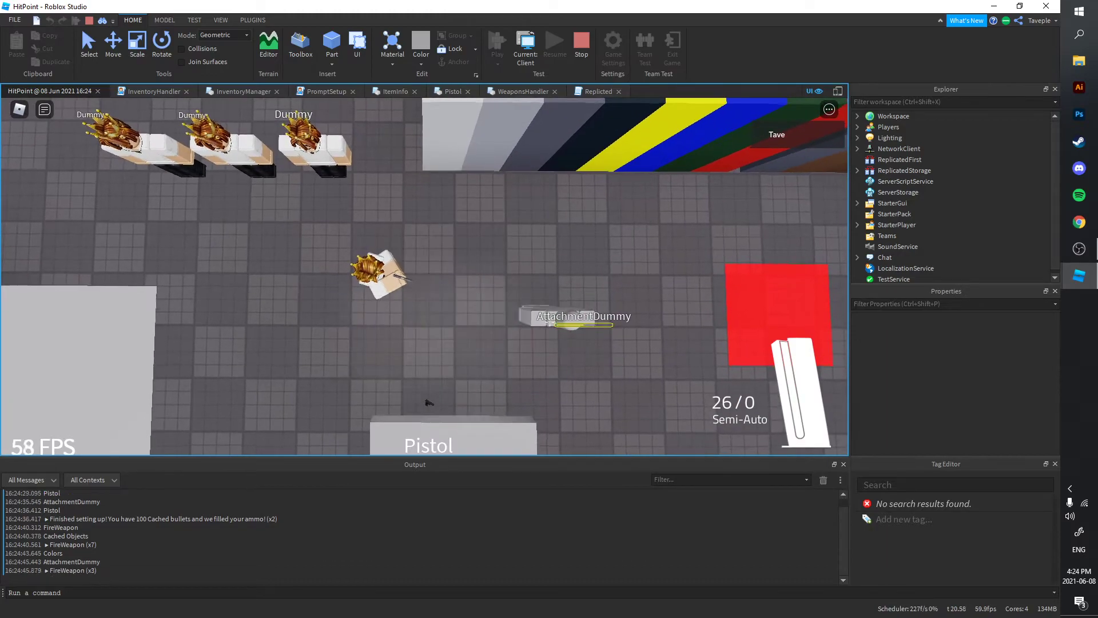
left_click(428, 402)
left_click(428, 402)
left_click(429, 403)
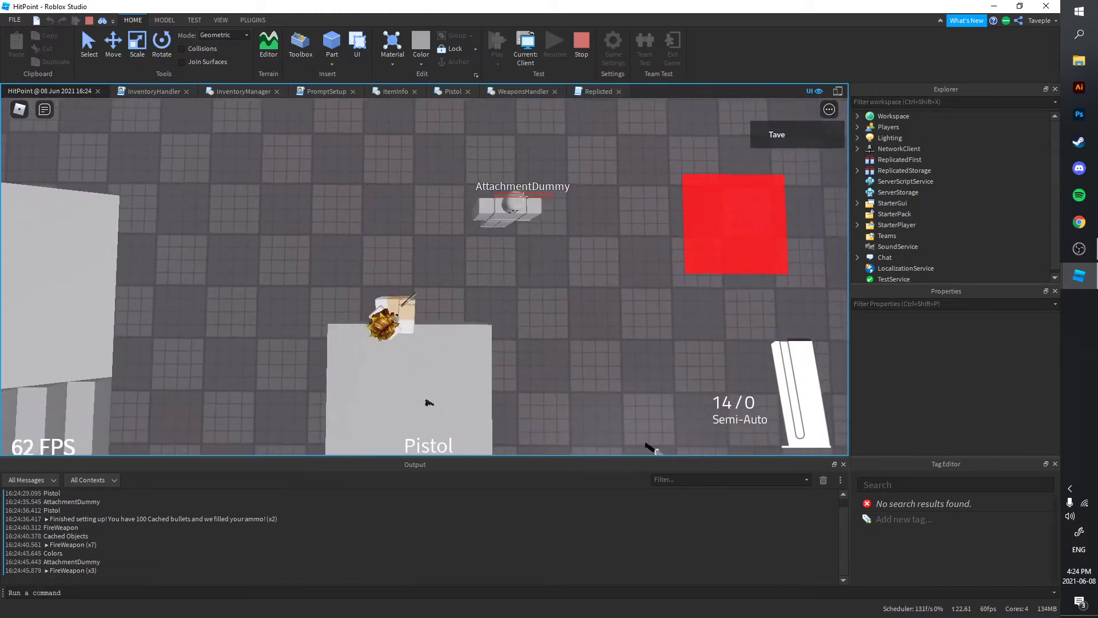
left_click(354, 179)
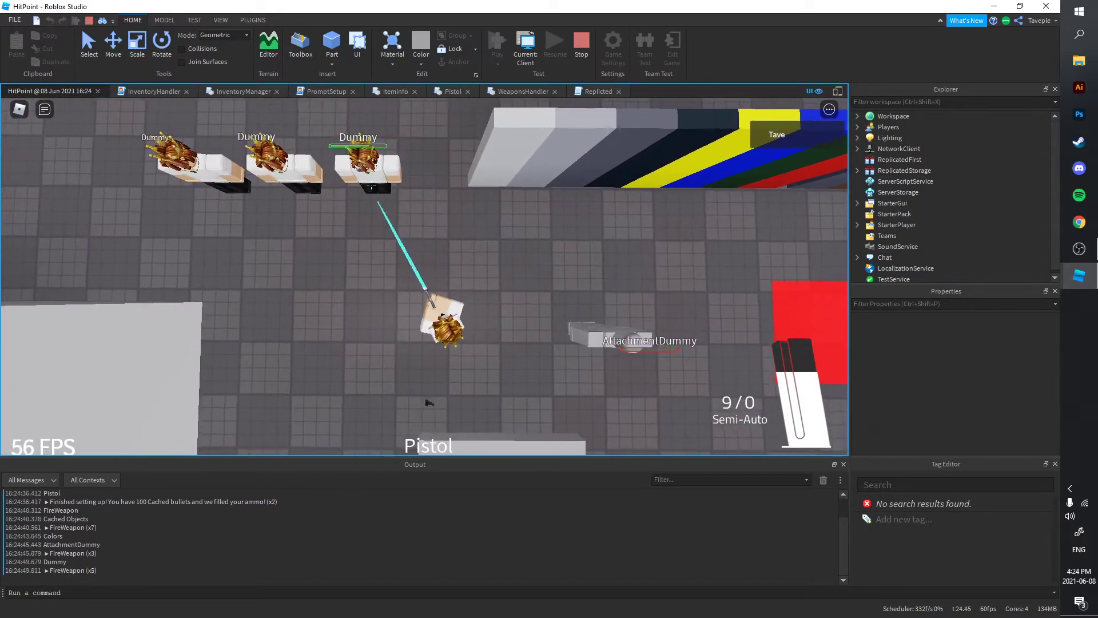
Empty the pistol into the dummies, then walk to the dagger by the white block
left_click(369, 171)
left_click(369, 172)
left_click(550, 179)
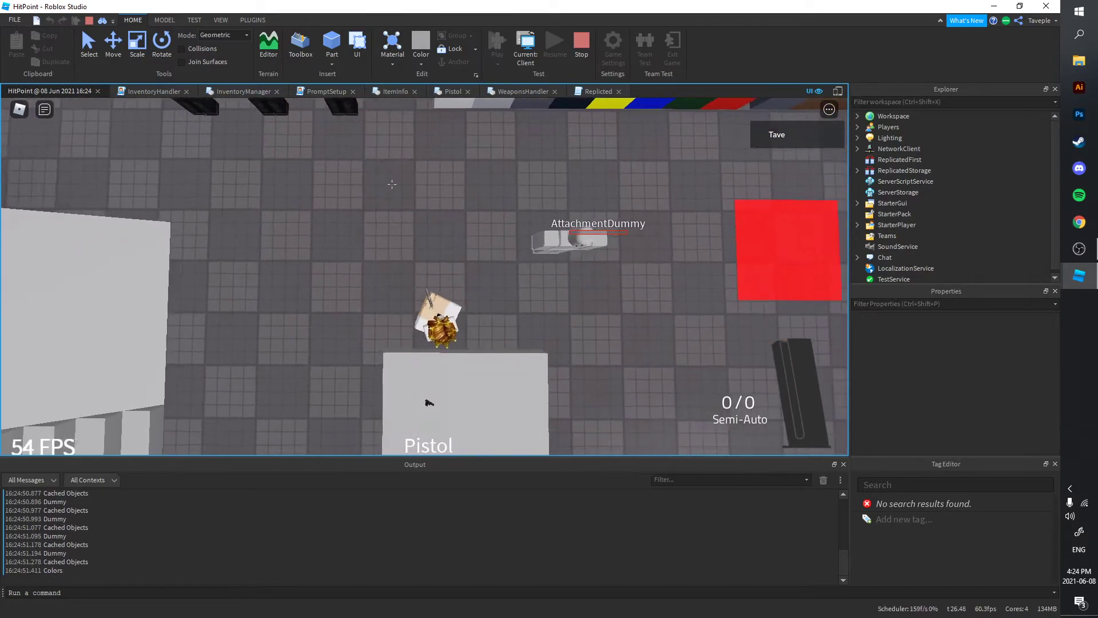
key("d")
key("w")
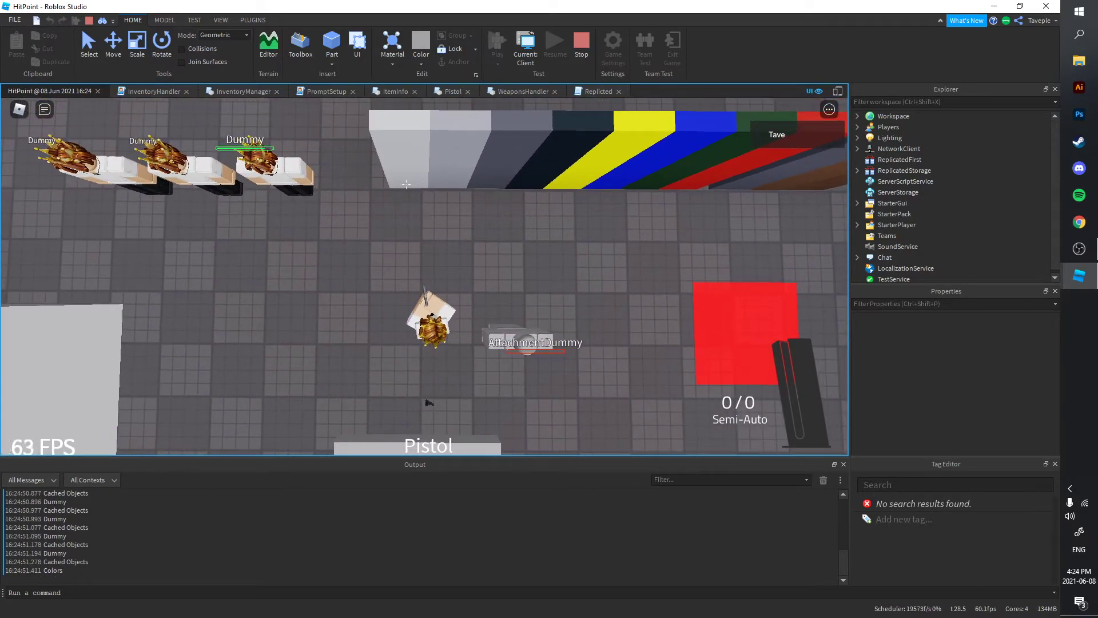
key("s")
key("d")
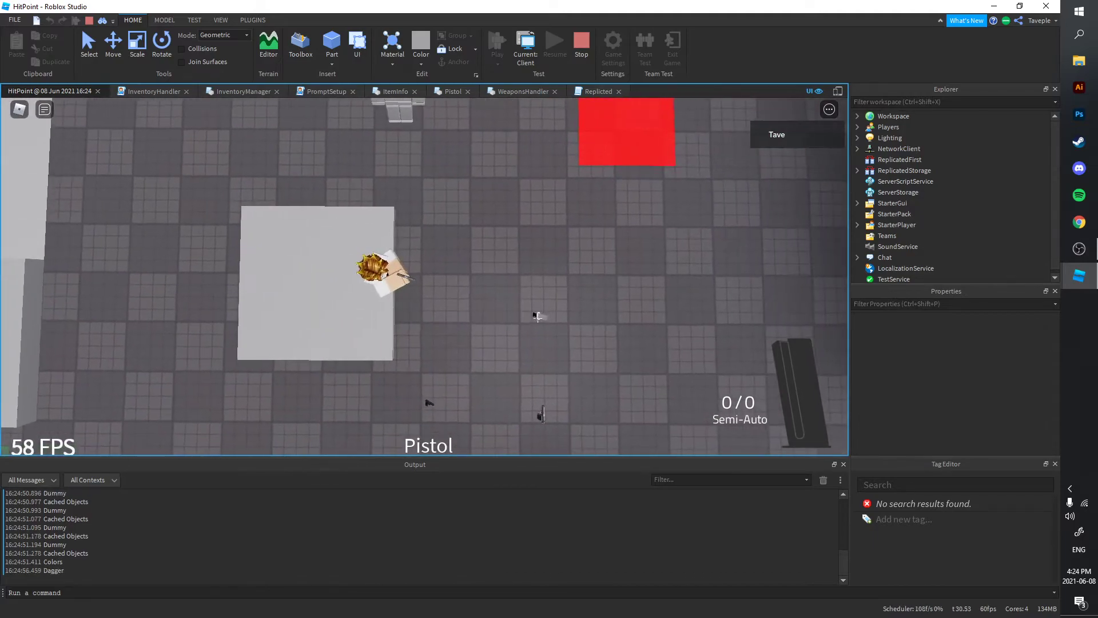
key("s")
key("d")
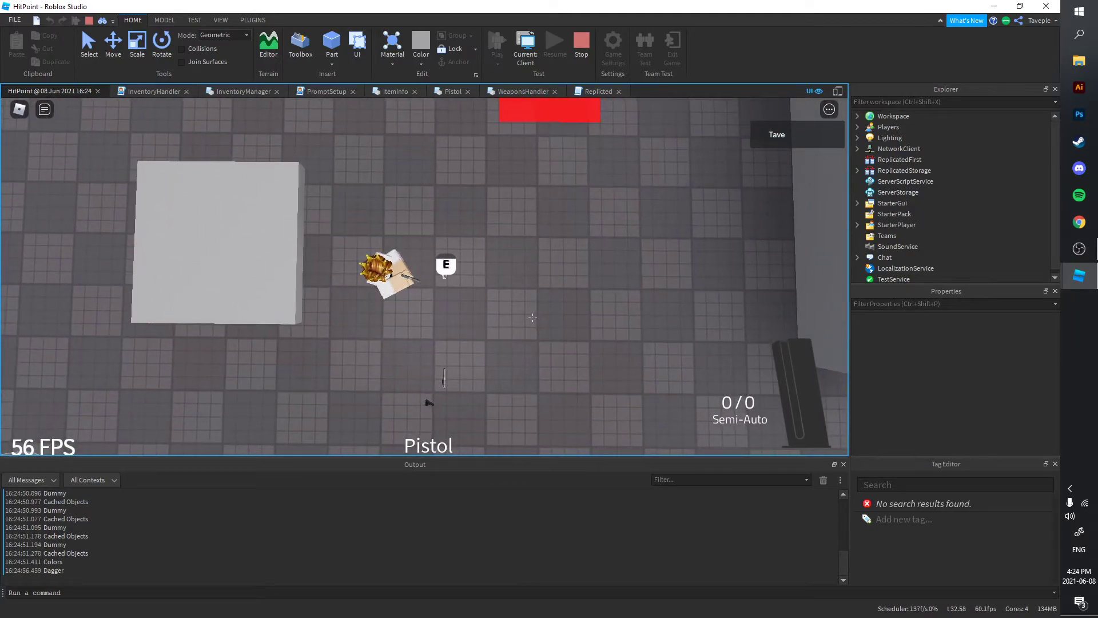
Pick up the dagger, equip it with key 2, and walk toward the training dummies
key("e")
key("w")
key("a")
key("2")
key("w")
key("d")
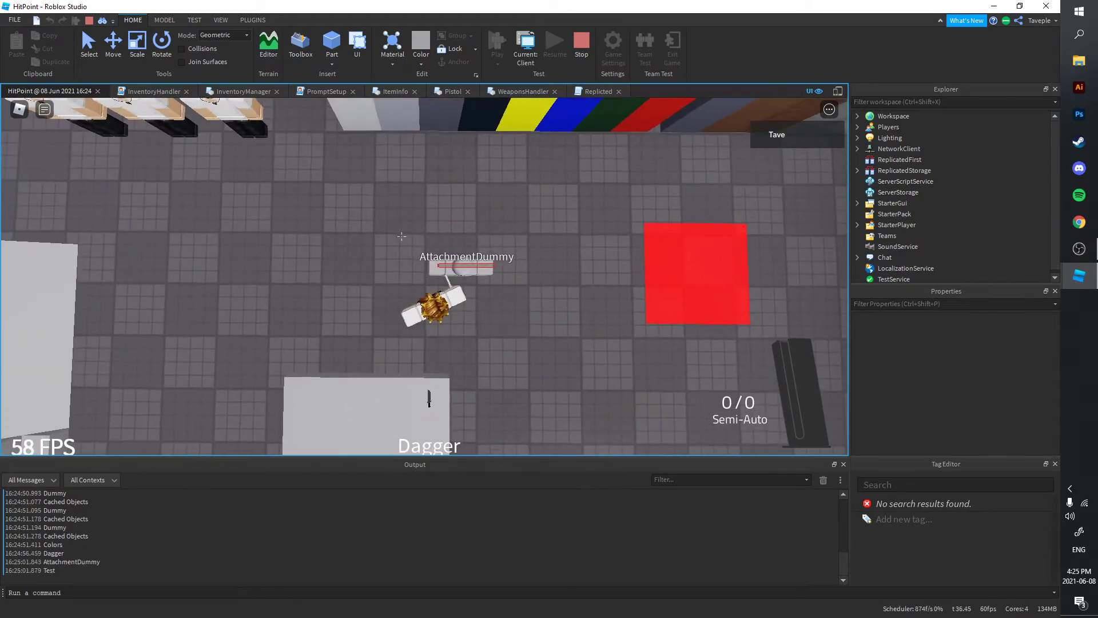
key("w")
key("a")
Swing the dagger repeatedly at the three training dummies
key("w")
key("a")
left_click(356, 251)
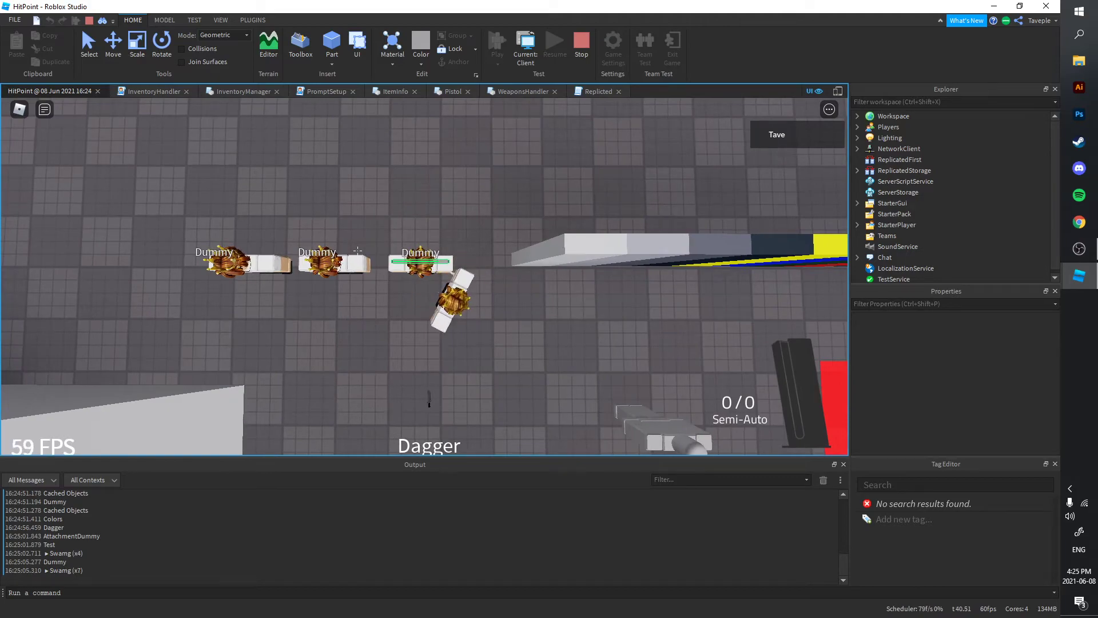
key("s")
left_click(375, 221)
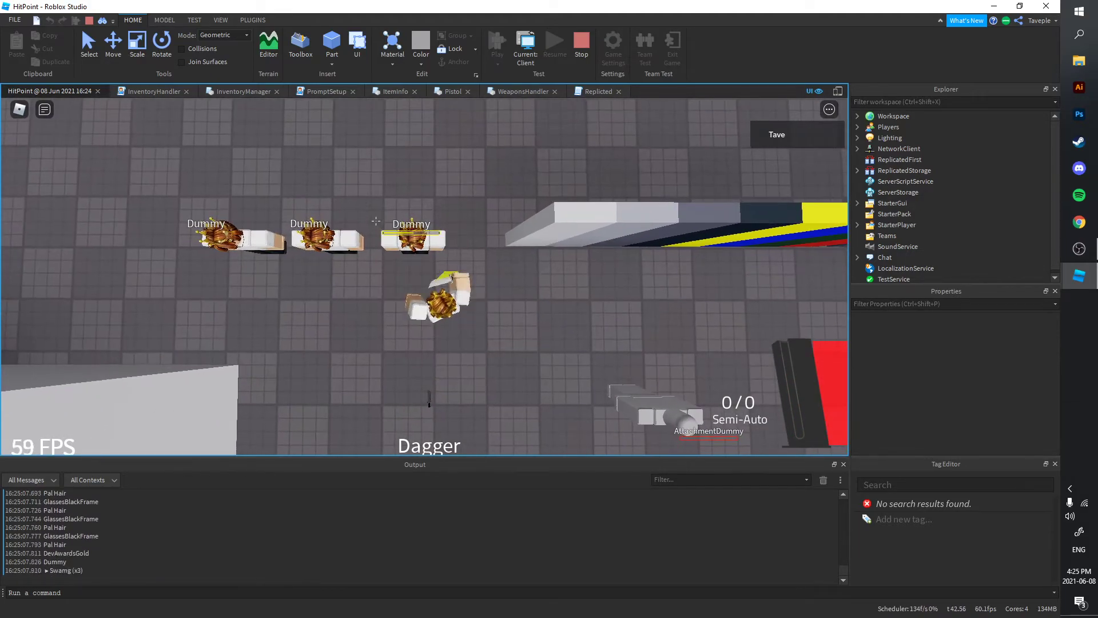
left_click(386, 234)
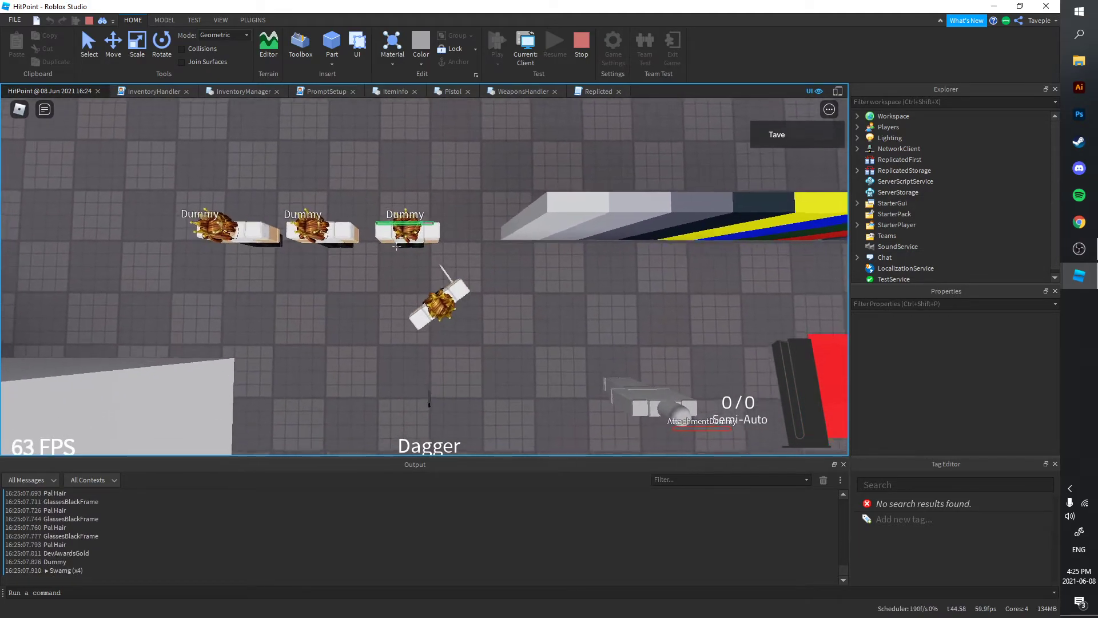
left_click(429, 399)
left_click(429, 399)
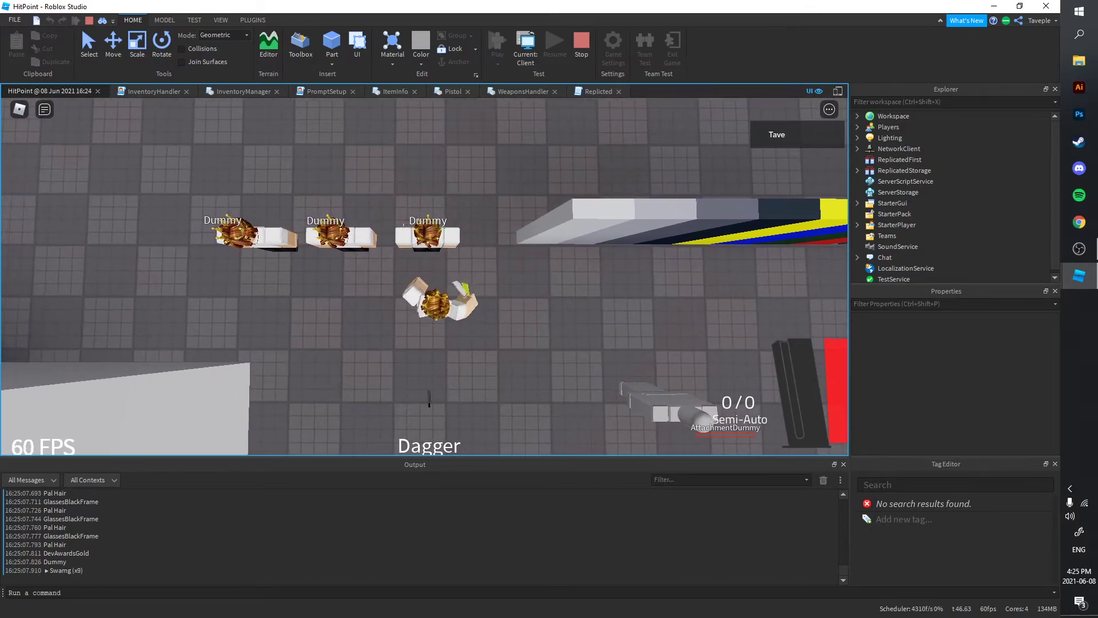
left_click(429, 398)
left_click(429, 399)
left_click(429, 398)
Keep striking the dummies, including the middle one, until all three are knocked flat
left_click(404, 228)
left_click(403, 228)
left_click(403, 228)
left_click(400, 231)
left_click(400, 231)
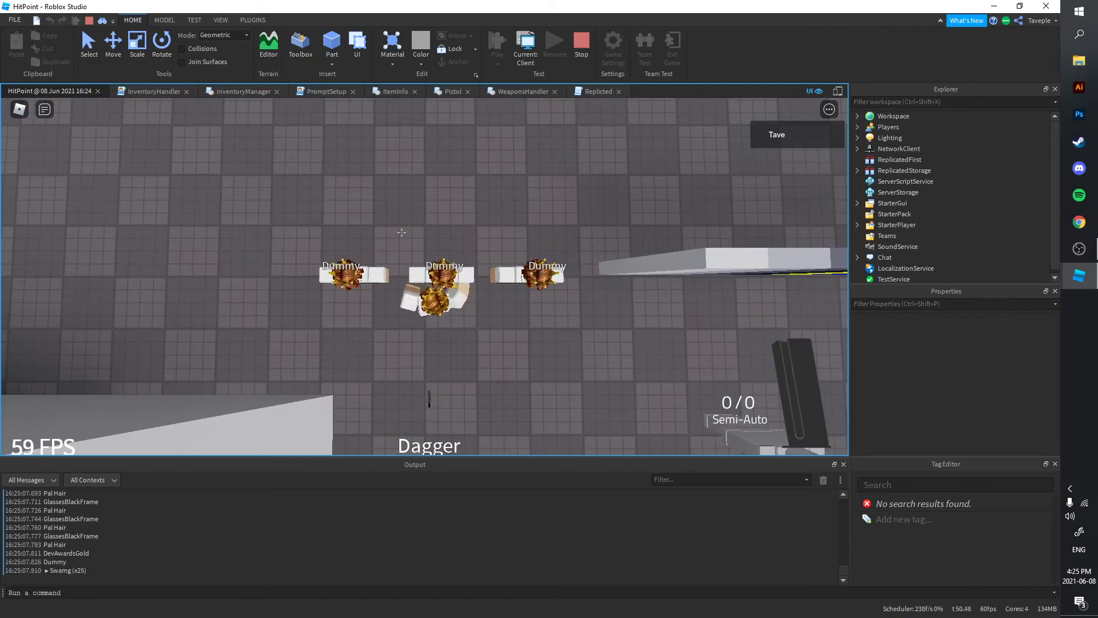
left_click(400, 231)
left_click(401, 232)
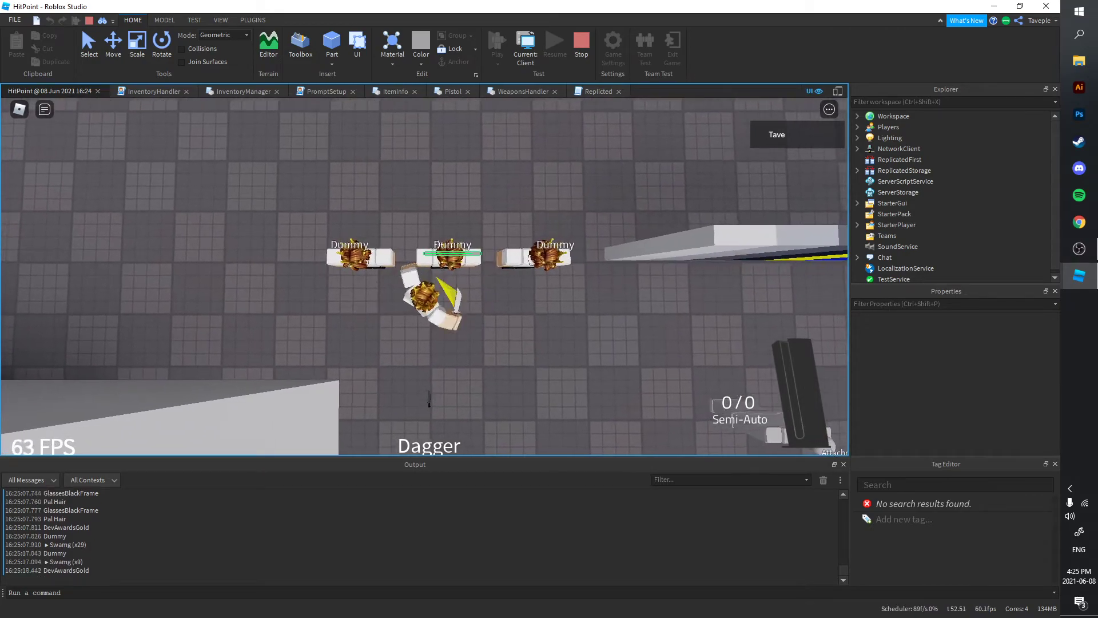
left_click(429, 398)
left_click(430, 399)
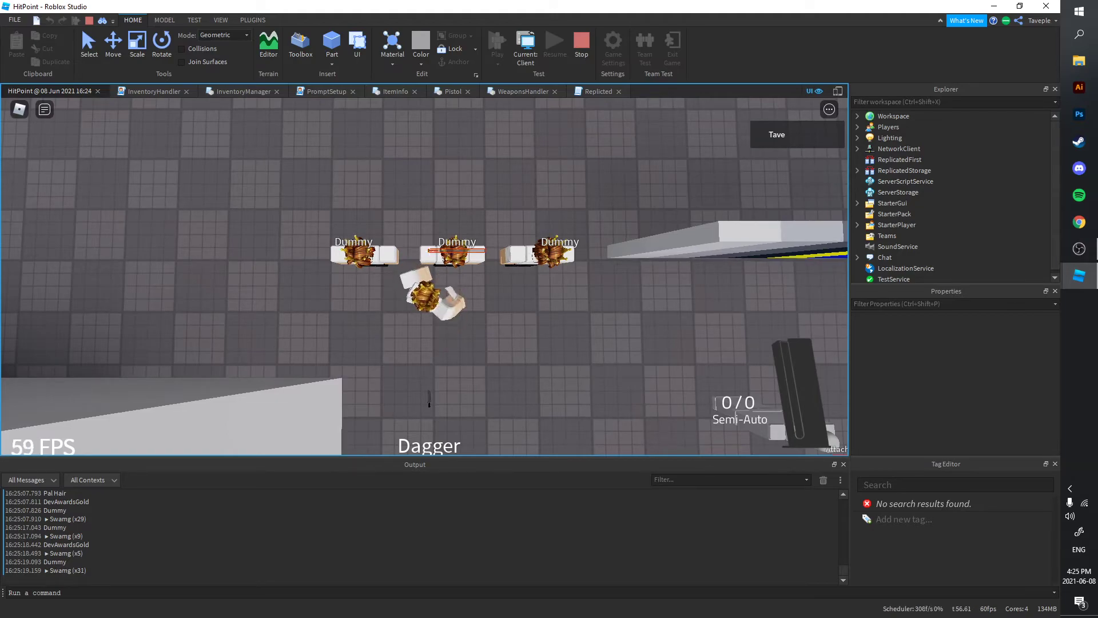
left_click(432, 253)
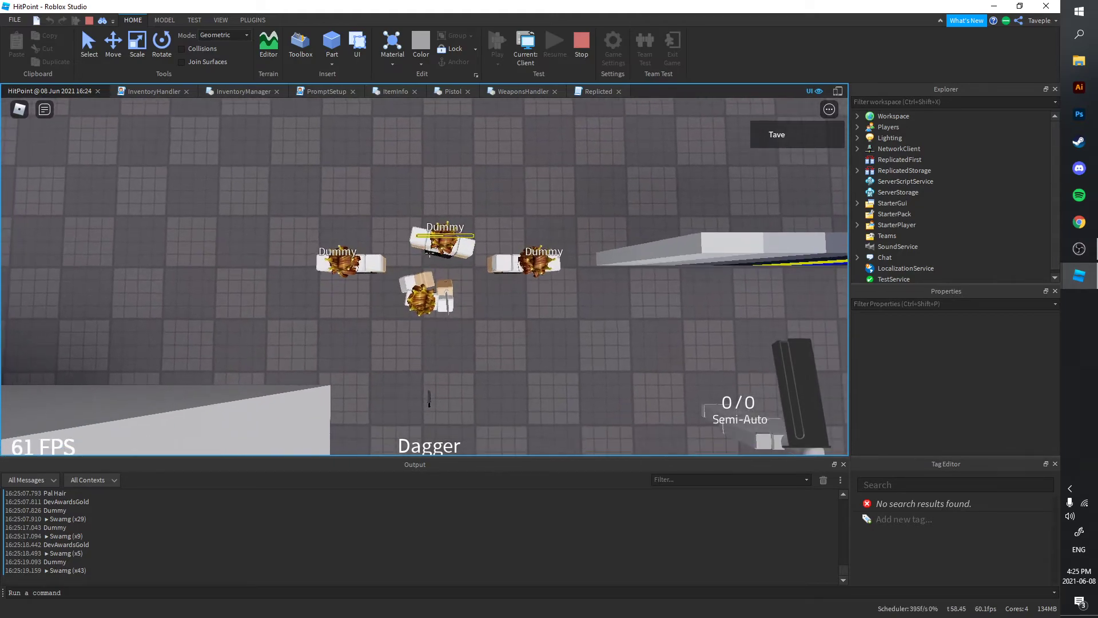
left_click(432, 253)
Equip the pistol with key 1 and walk across the red, green and blue blocks
key("s")
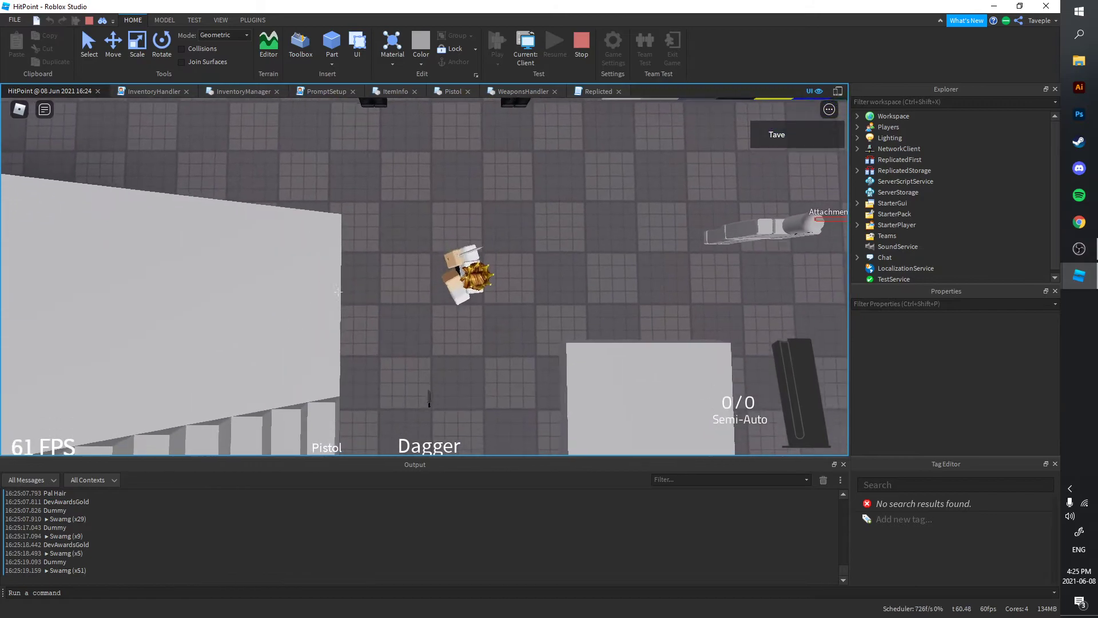
key("1")
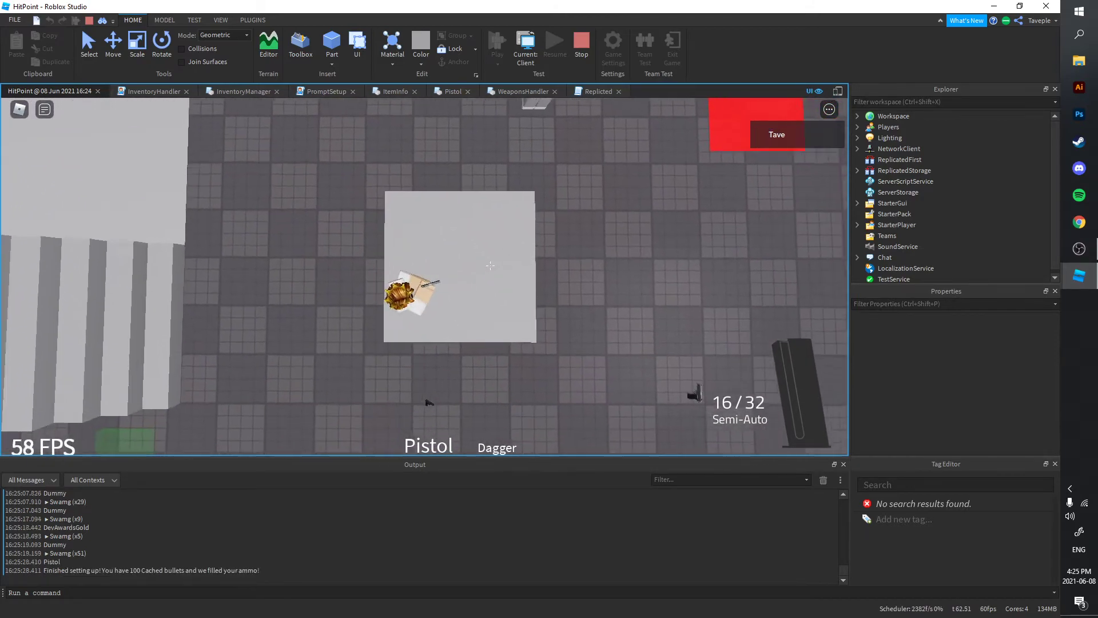
key("s")
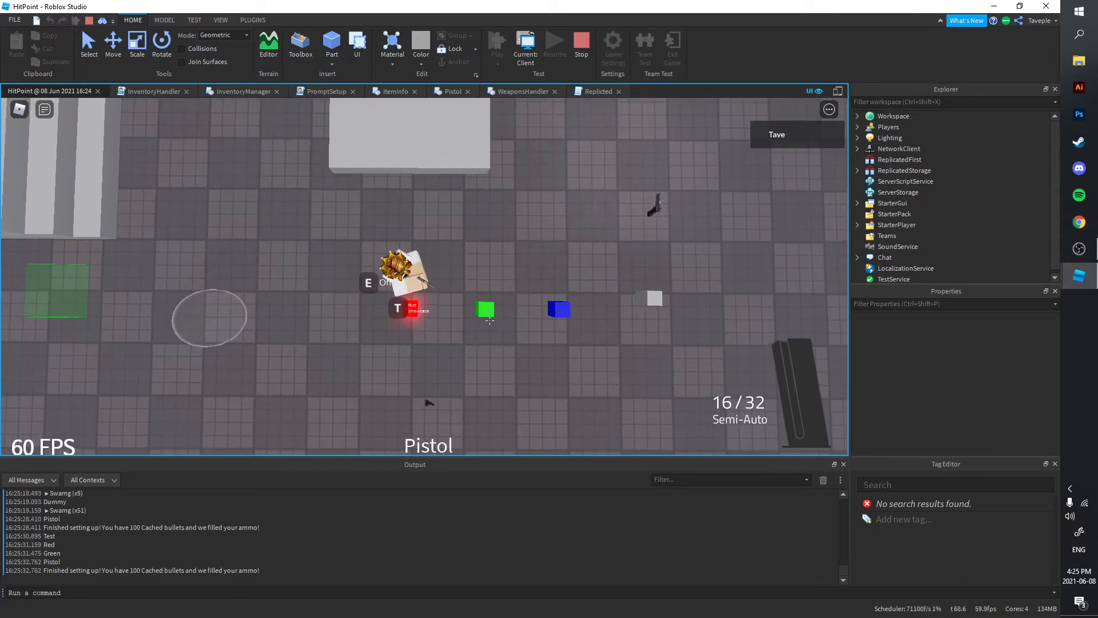
key("d")
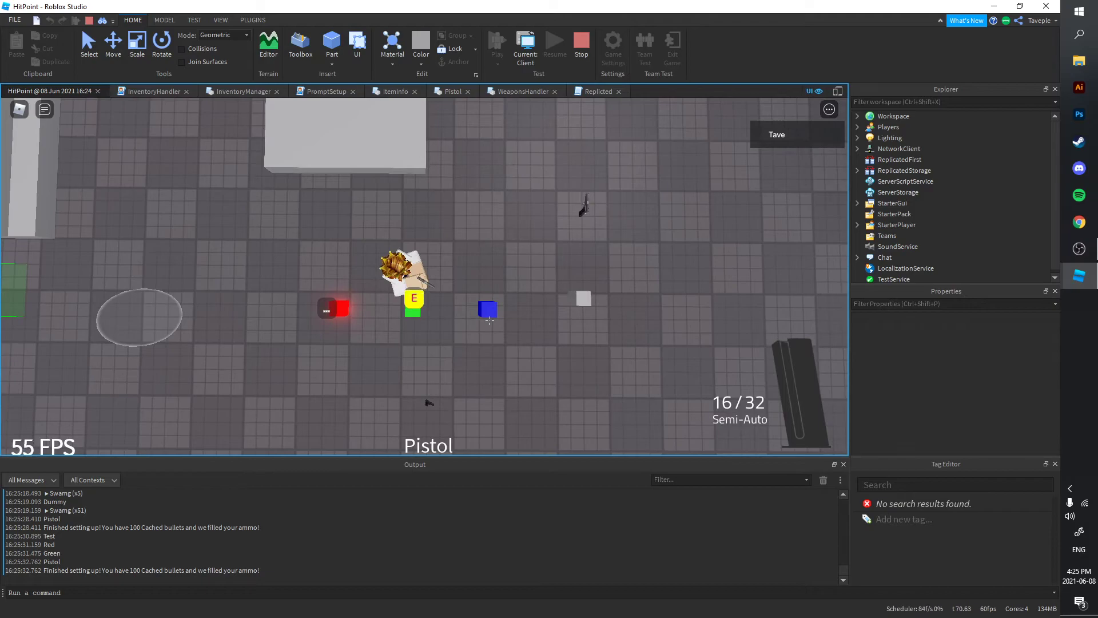
key("a")
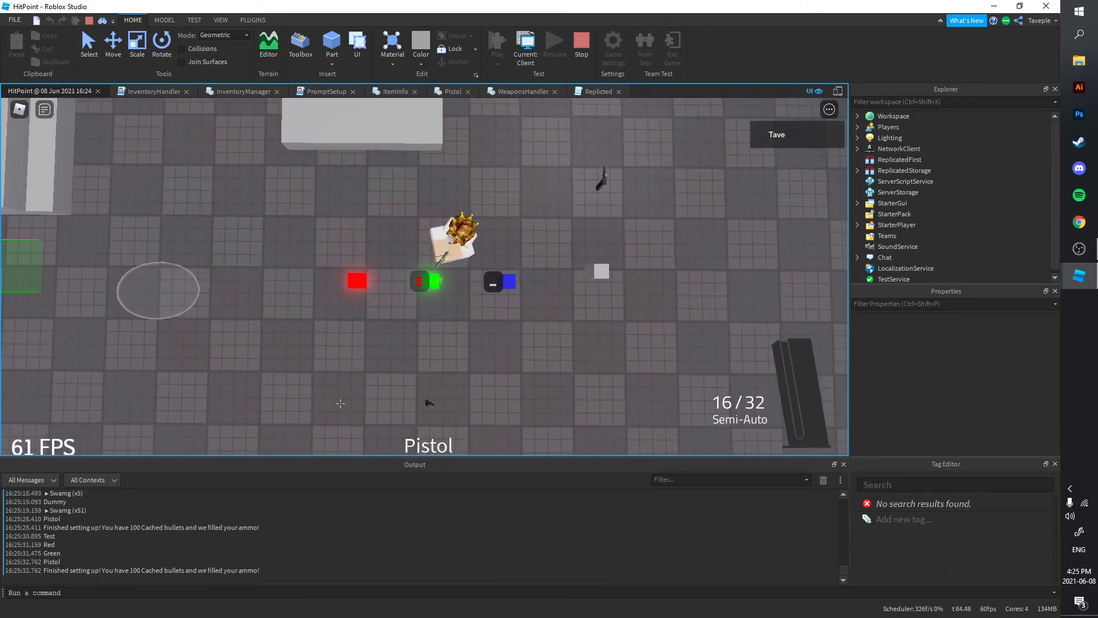
Walk up to an item, trigger its prompt with E to refill the pistol to 16/32
key("w")
key("d")
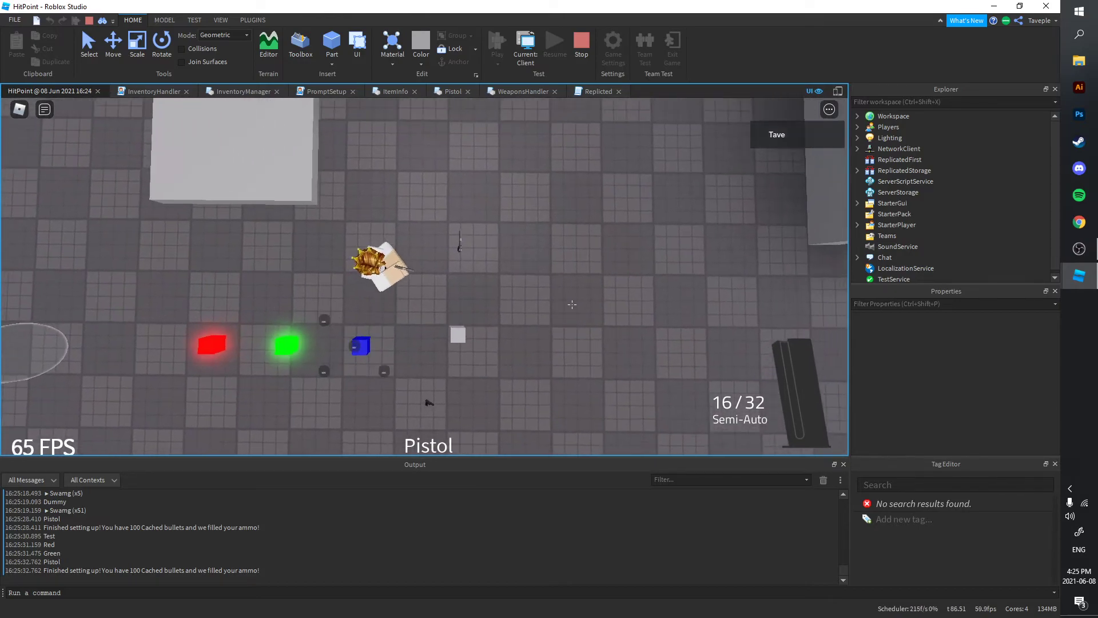
key("w")
key("s")
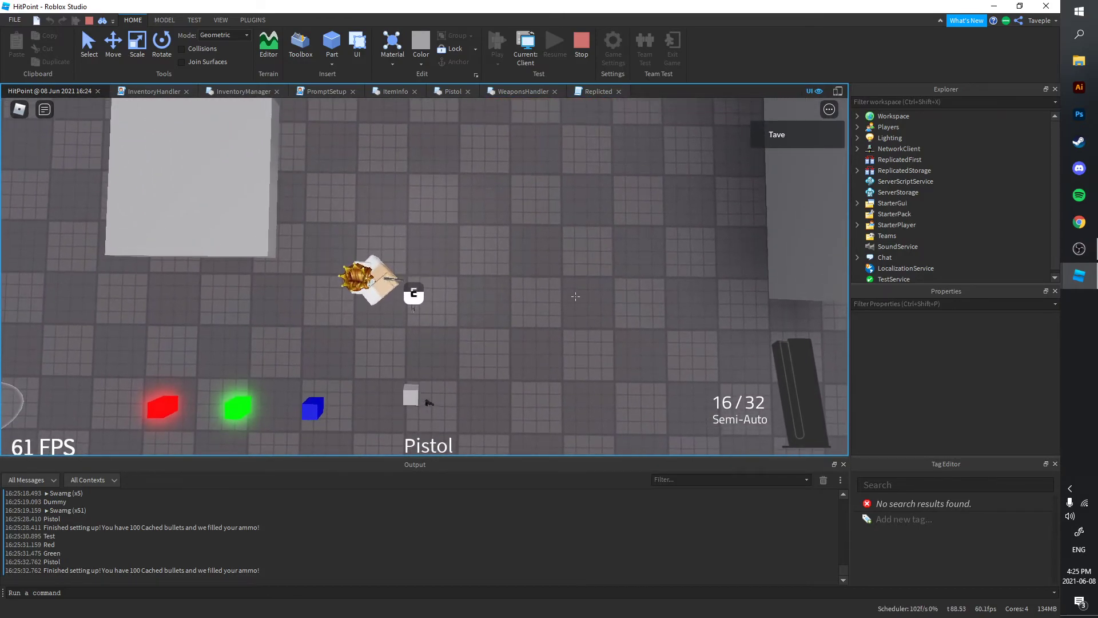
key("e")
key("w")
key("a")
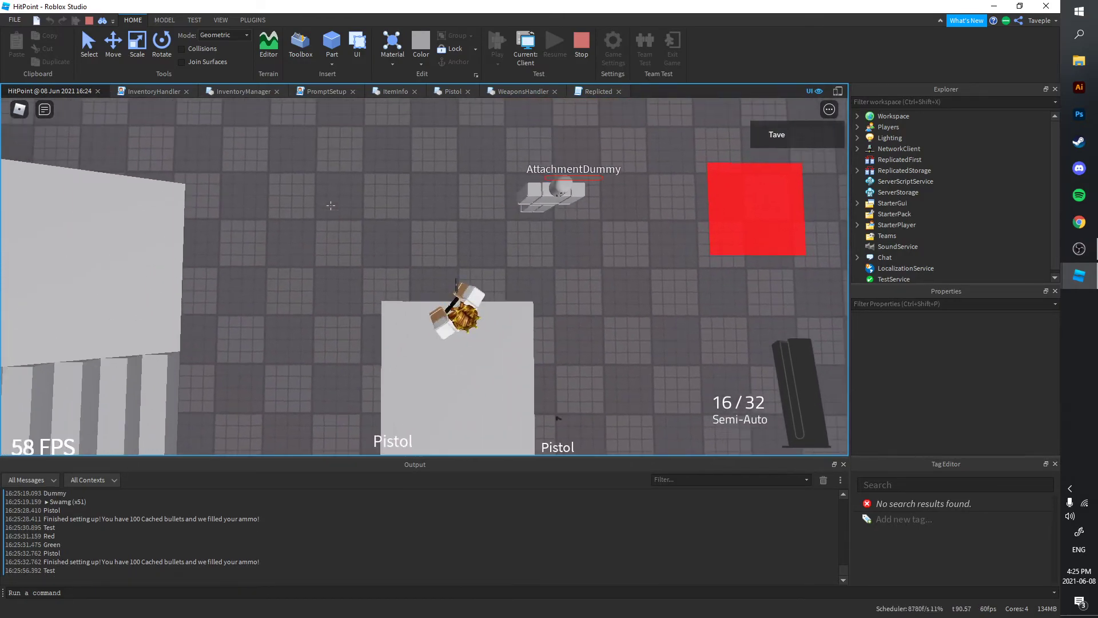
Fire the pistol at the dummies until empty, reload with R, and walk back down the floor
key("w")
left_click(341, 189)
left_click(326, 172)
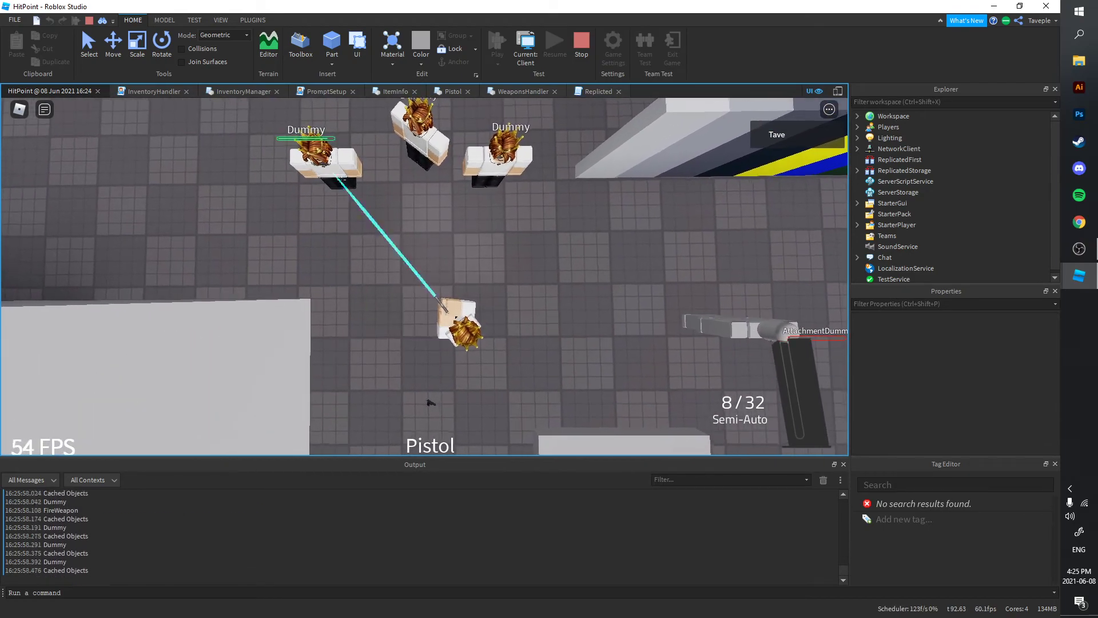
left_click(313, 150)
left_click(430, 403)
left_click(430, 403)
left_click(430, 402)
key("r")
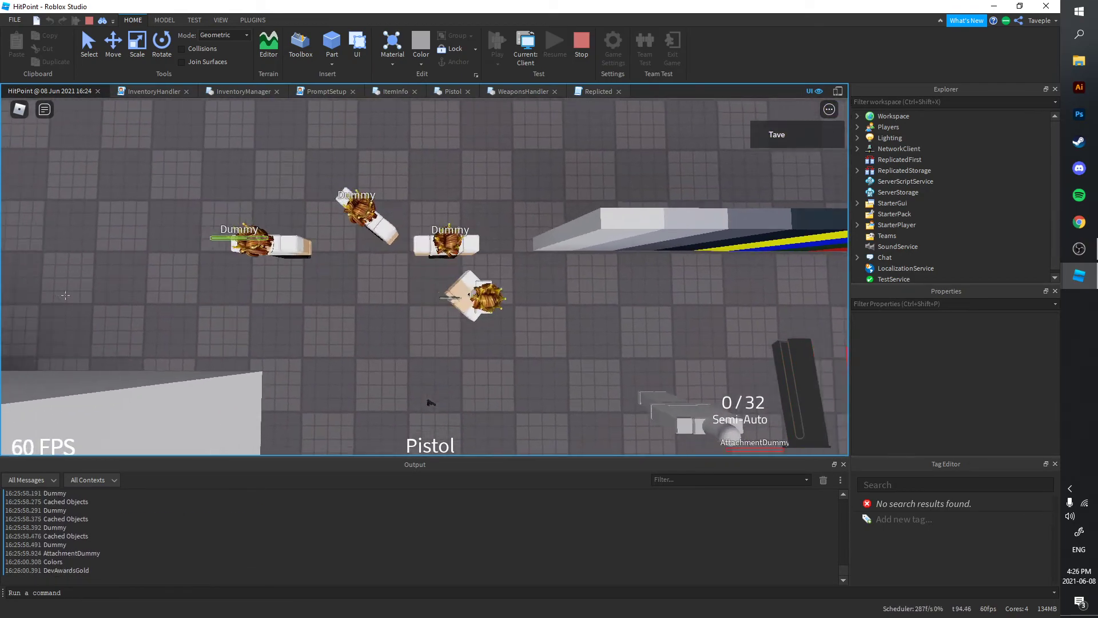
key("s")
key("d")
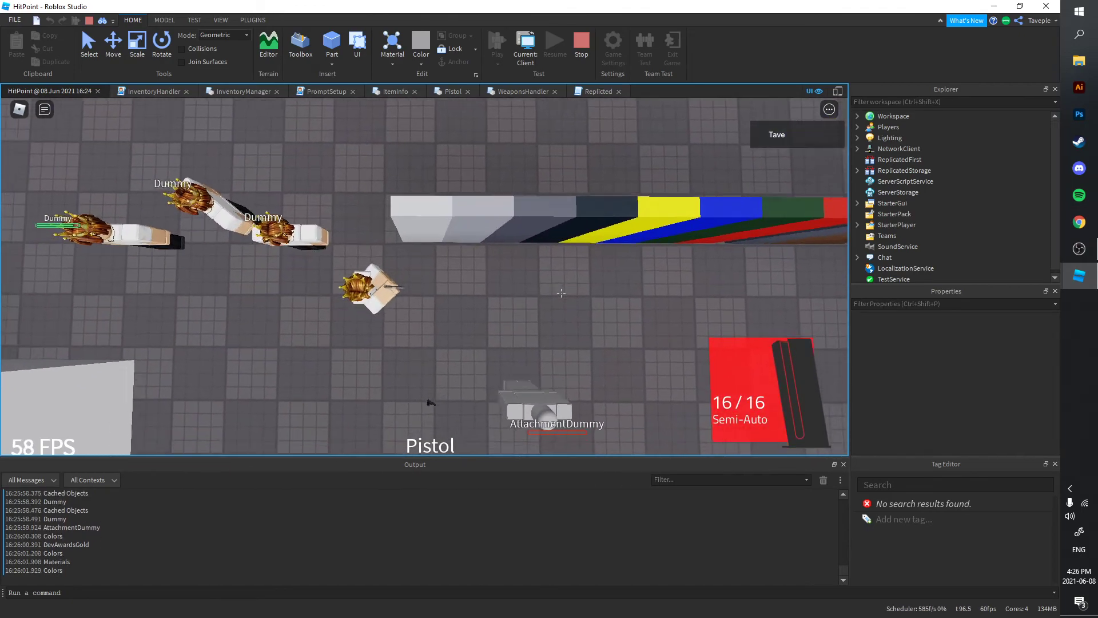
key("s")
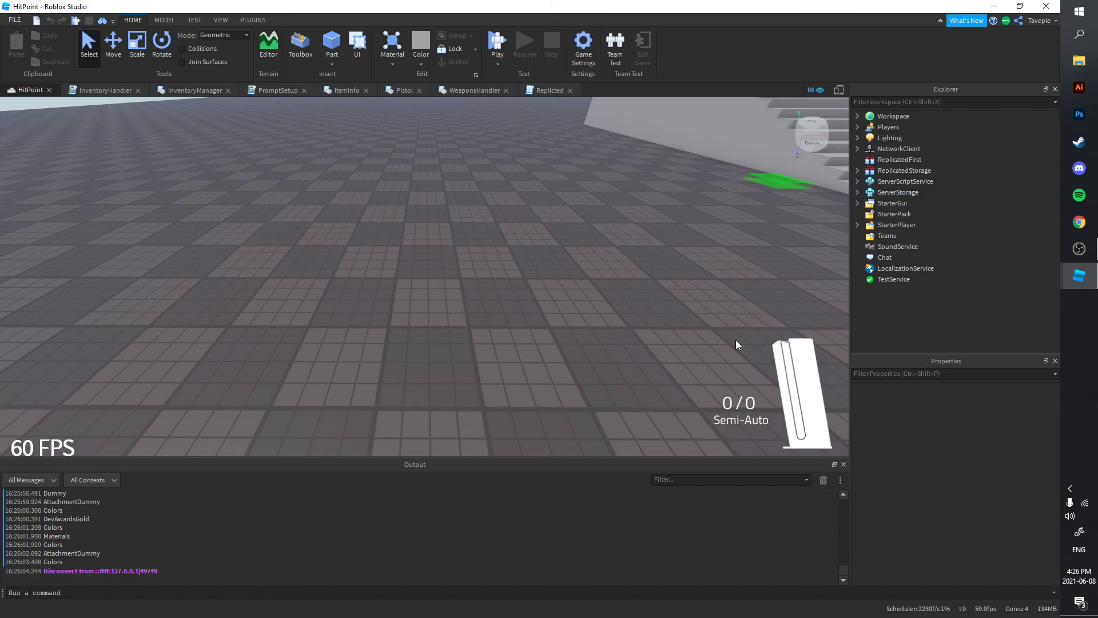
right_click_drag(581, 324, 581, 325)
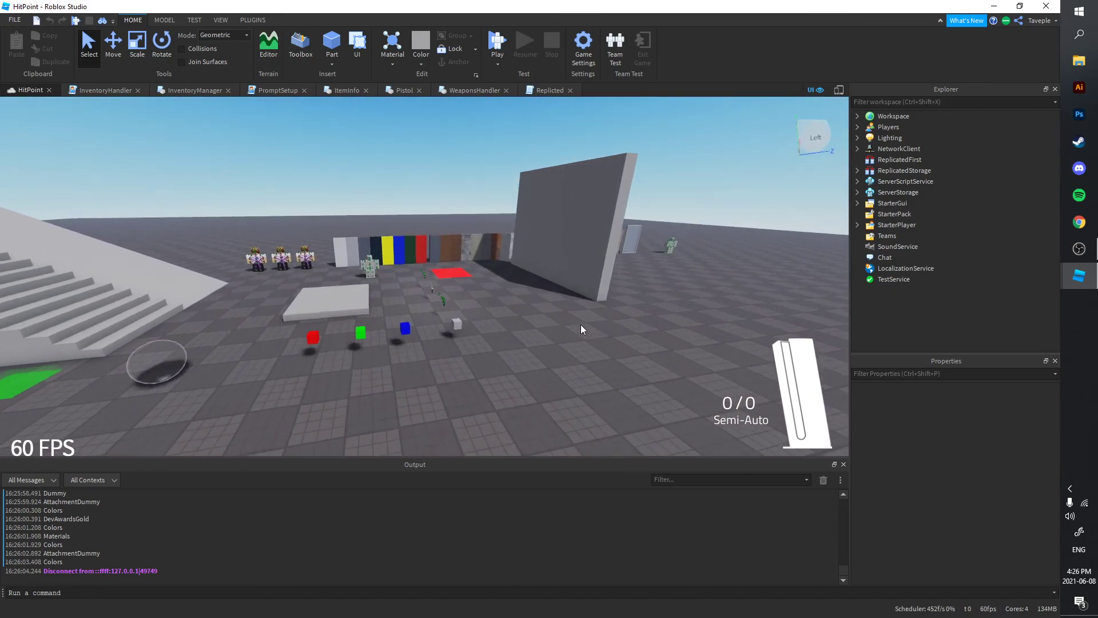
key("w")
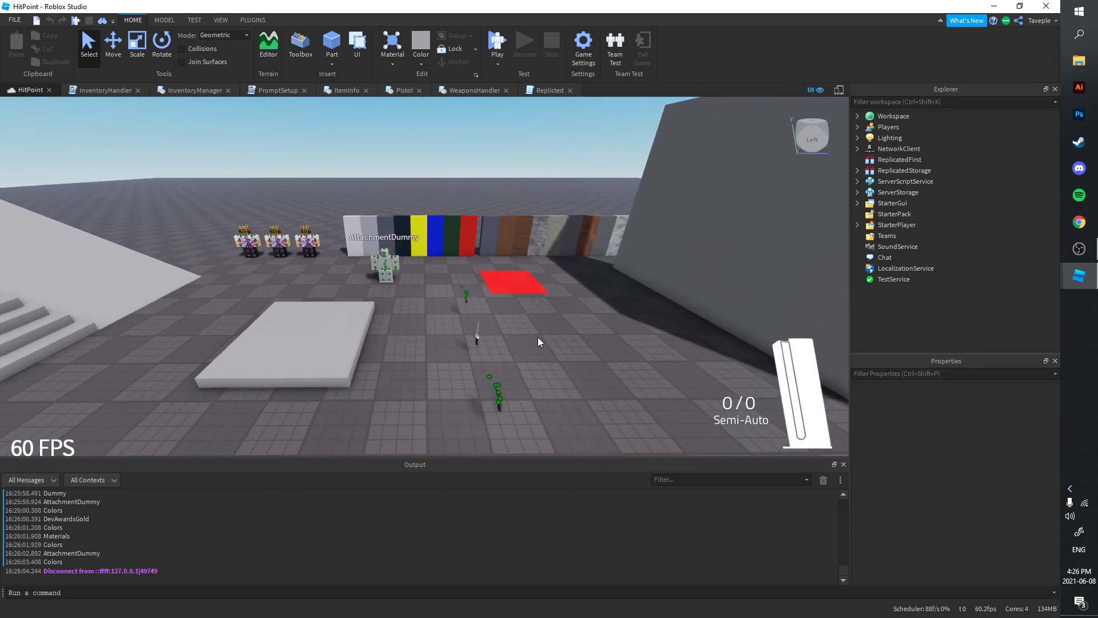